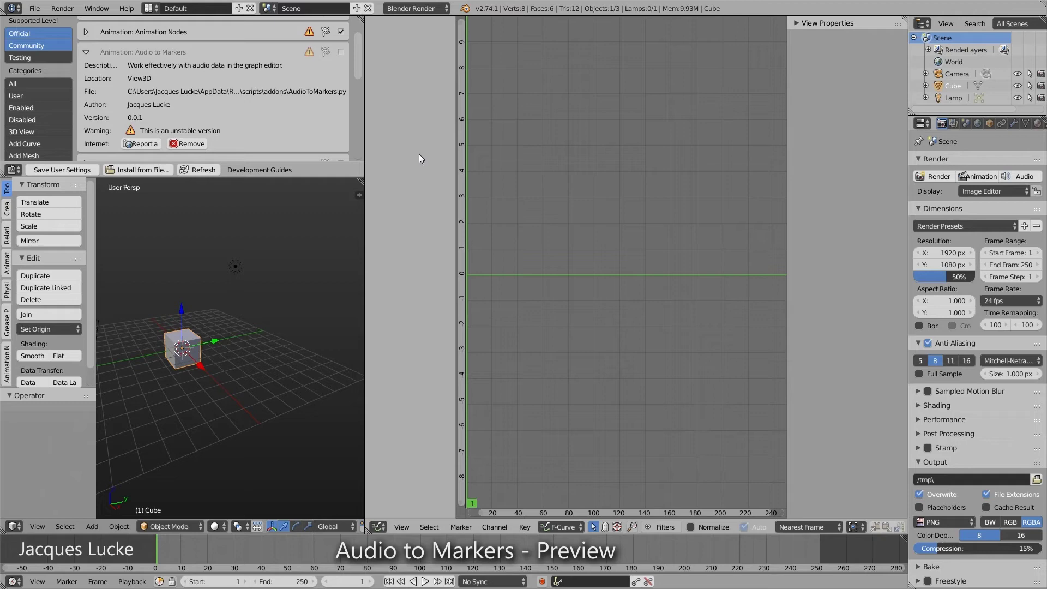
Enable the Audio to Markers add-on and pick grapes_-_I_dunno.mp3 from the AudioToMarkers folder as the sound
left_click(341, 52)
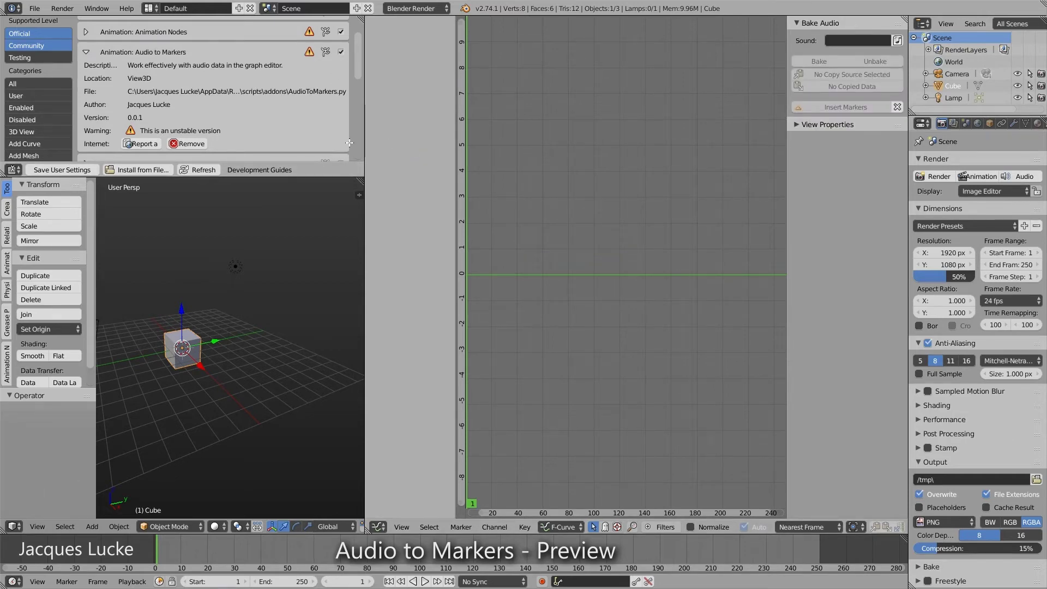
left_click_drag(349, 143, 793, 25)
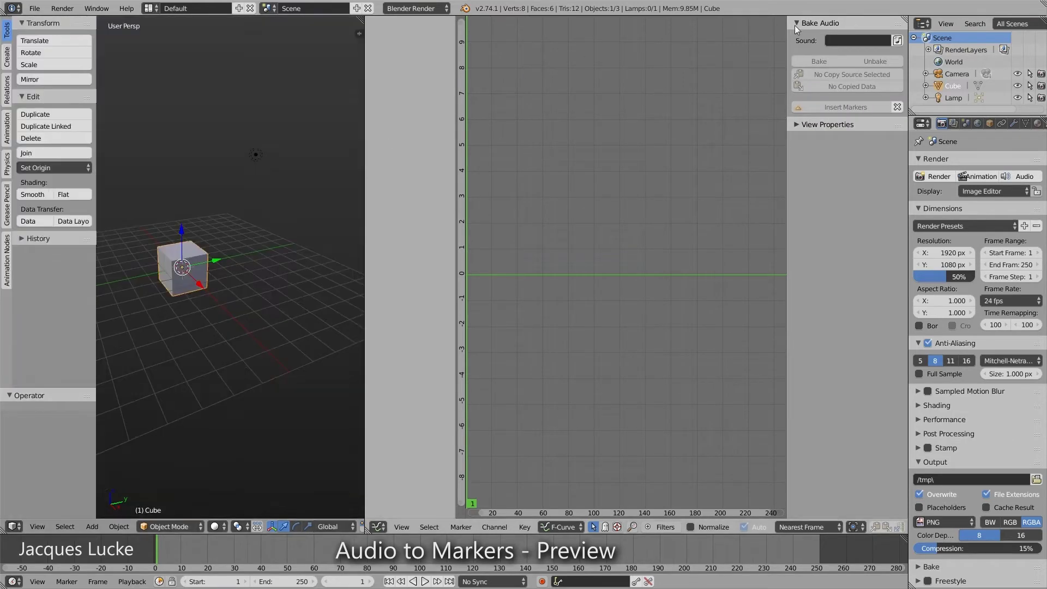
left_click(897, 41)
left_click(30, 325)
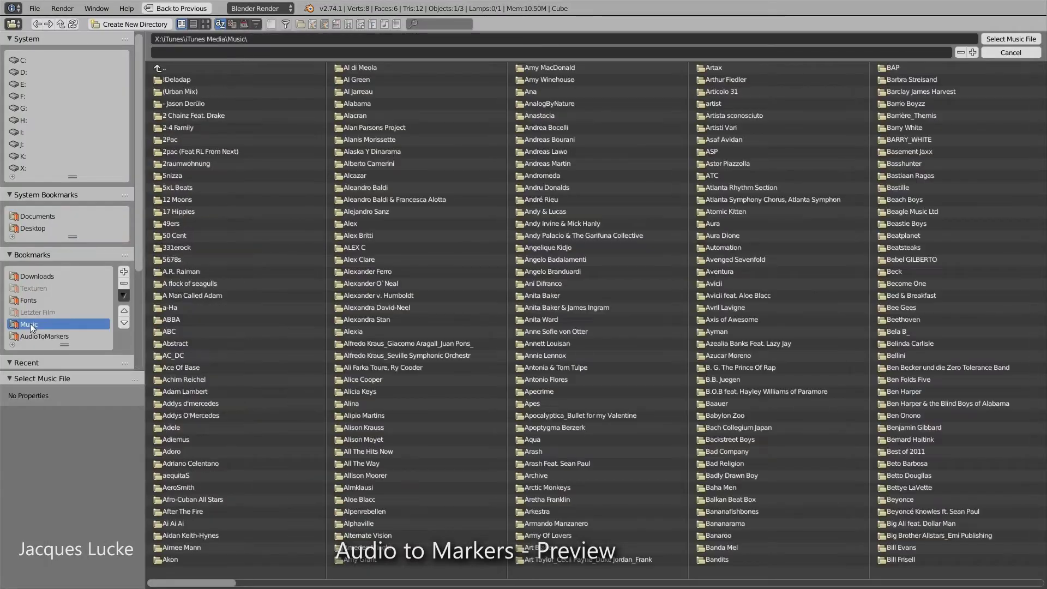
left_click(63, 338)
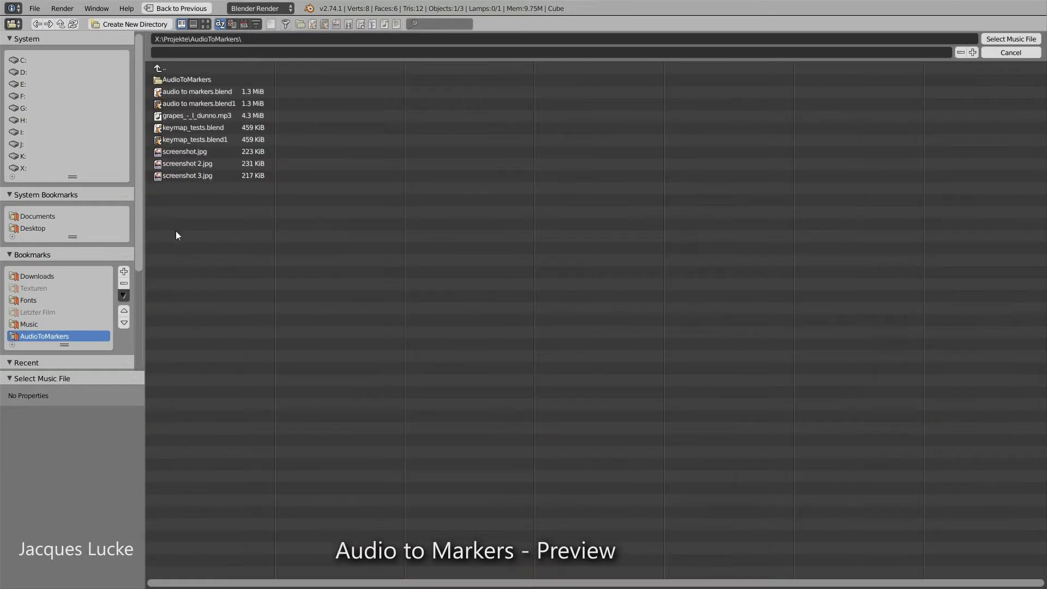
left_click(187, 116)
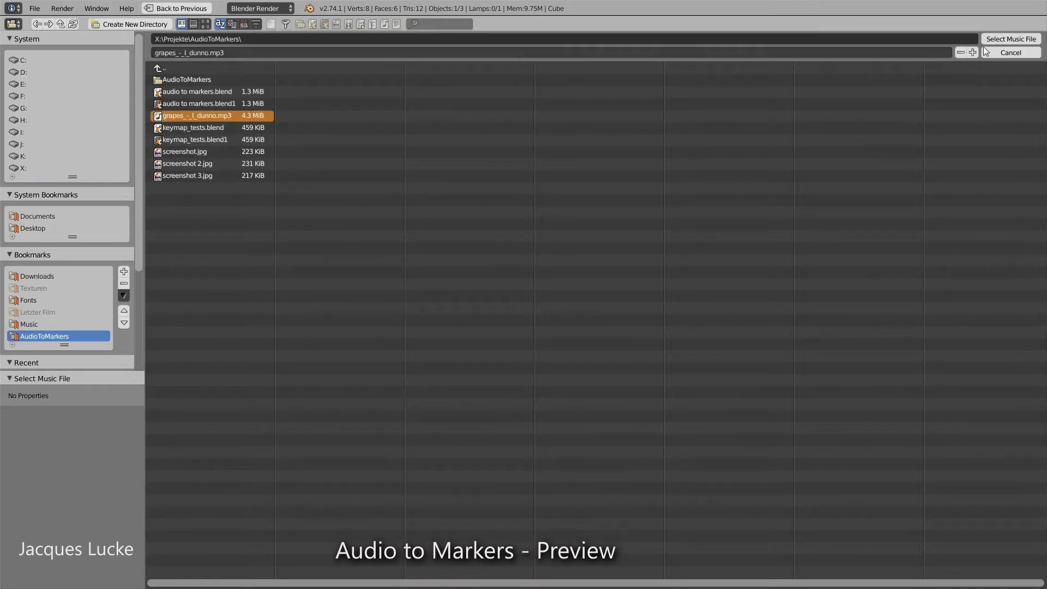
left_click(1015, 39)
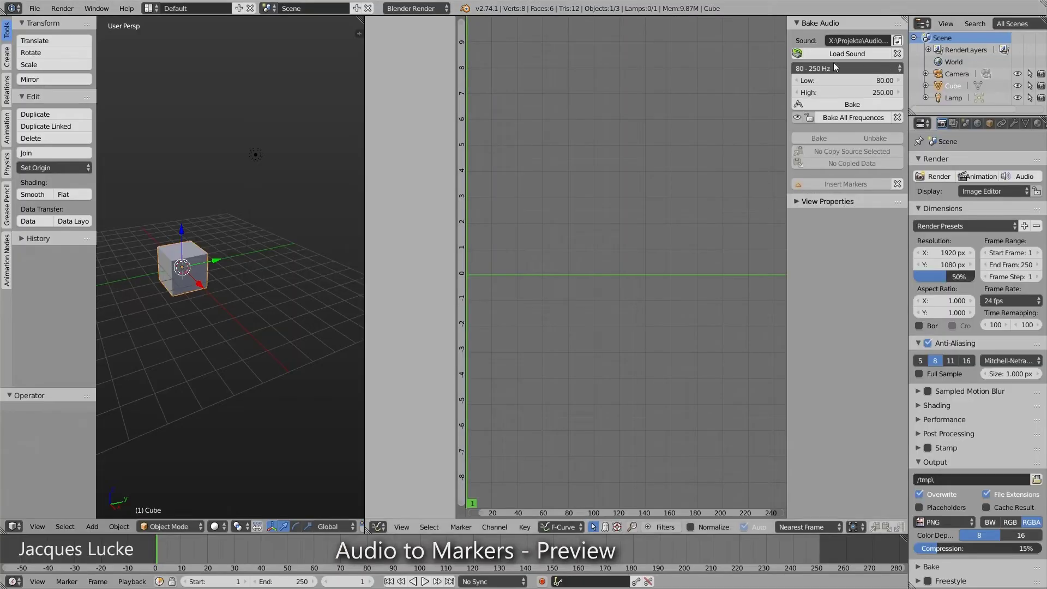
Load the grapes song so the scene ends at frame 3971, play it, and rewind to about frame 50
left_click(813, 53)
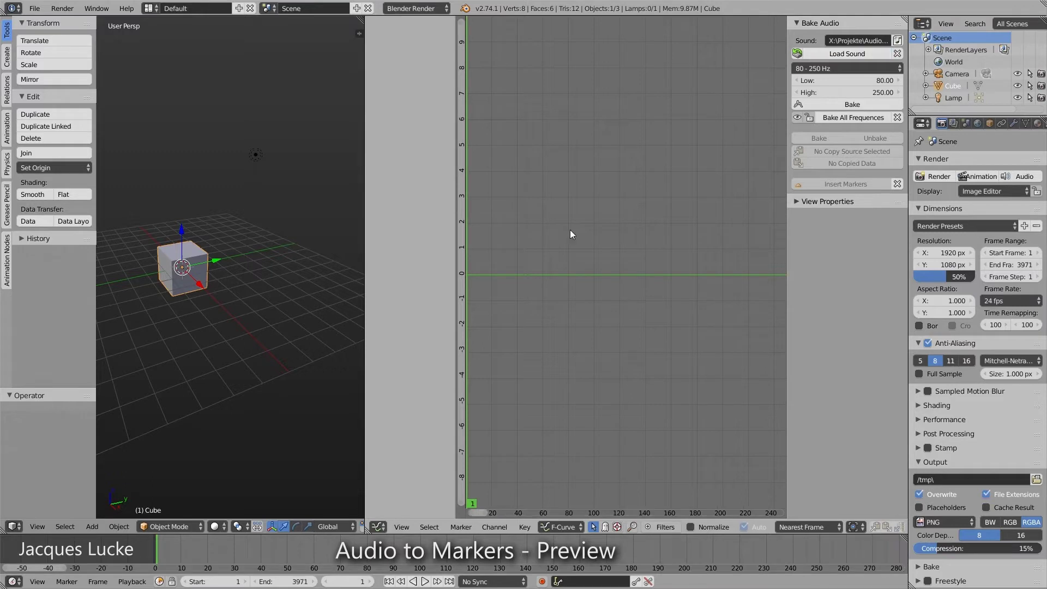
key("alt+a")
scroll(523, 373, "down", 3)
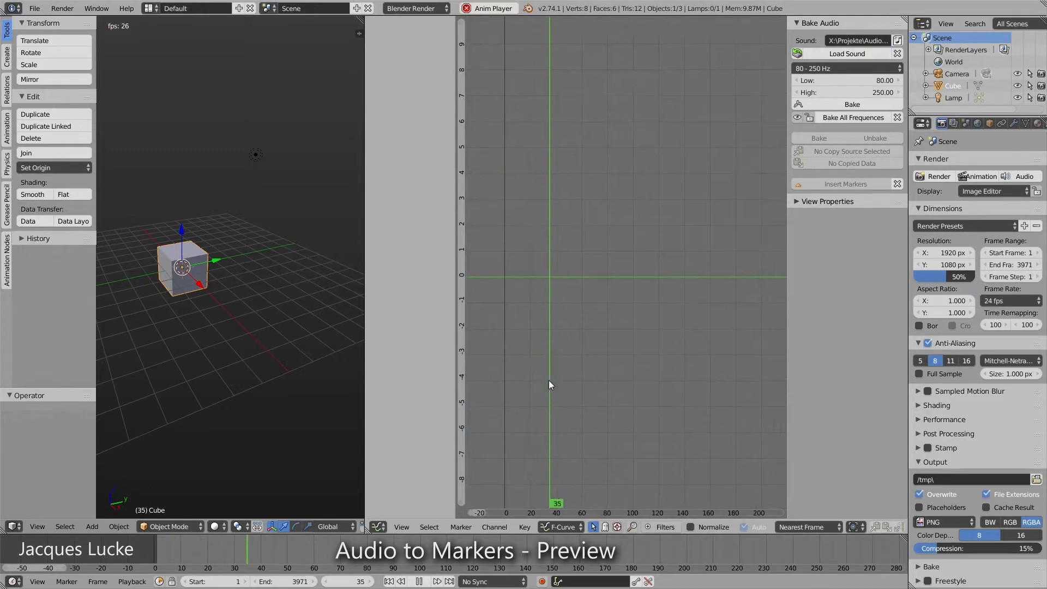
middle_click_drag(601, 361, 588, 377)
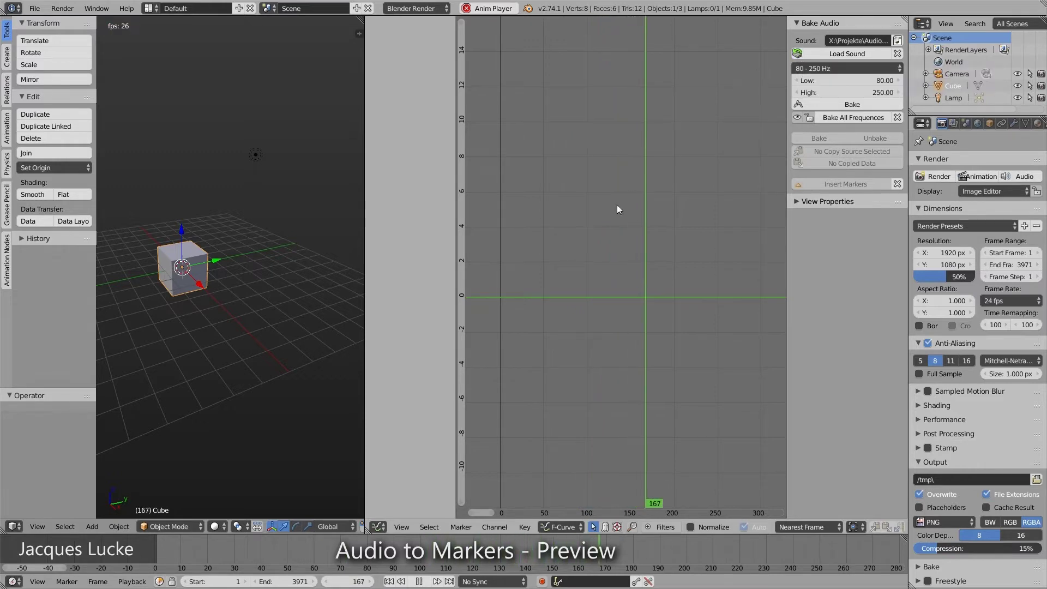
middle_click_drag(572, 283, 561, 281)
left_click_drag(561, 280, 521, 279)
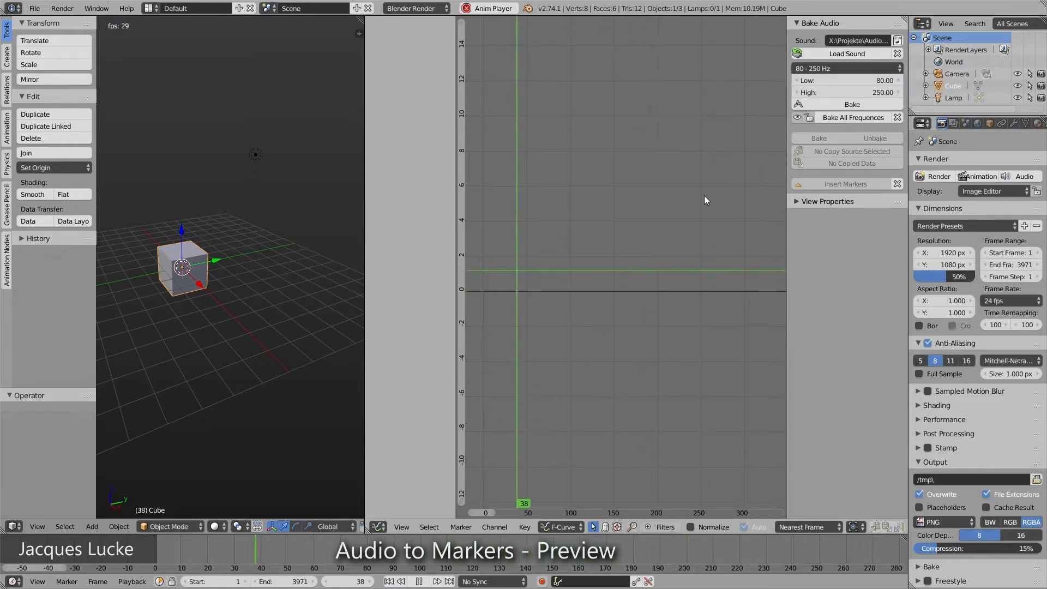
Bake the 80–250 Hz band into an intensity curve, zoom the graph, and stop playback
left_click(852, 104)
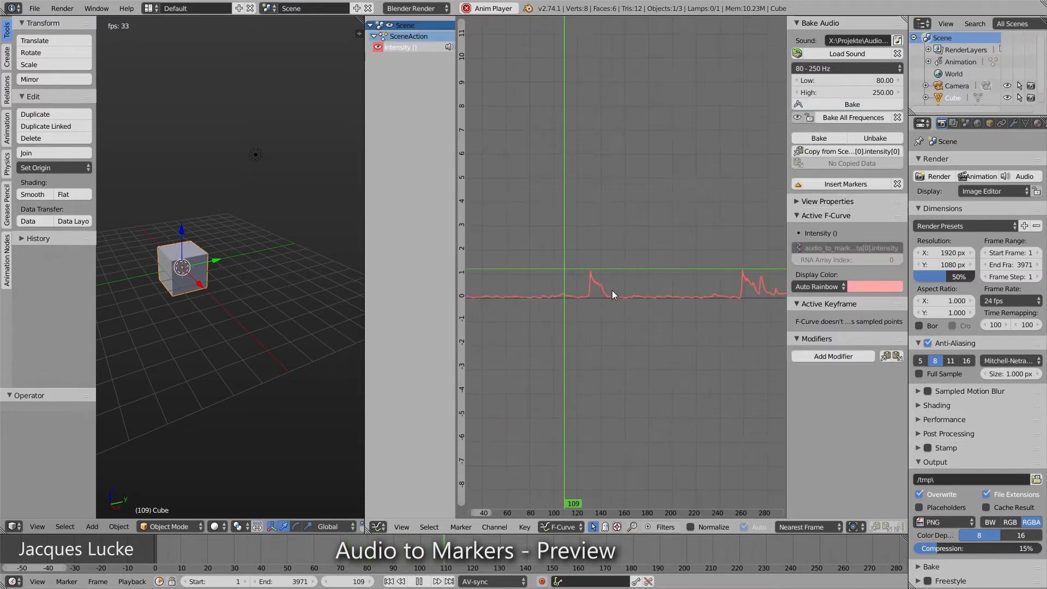
scroll(568, 280, "down", 1)
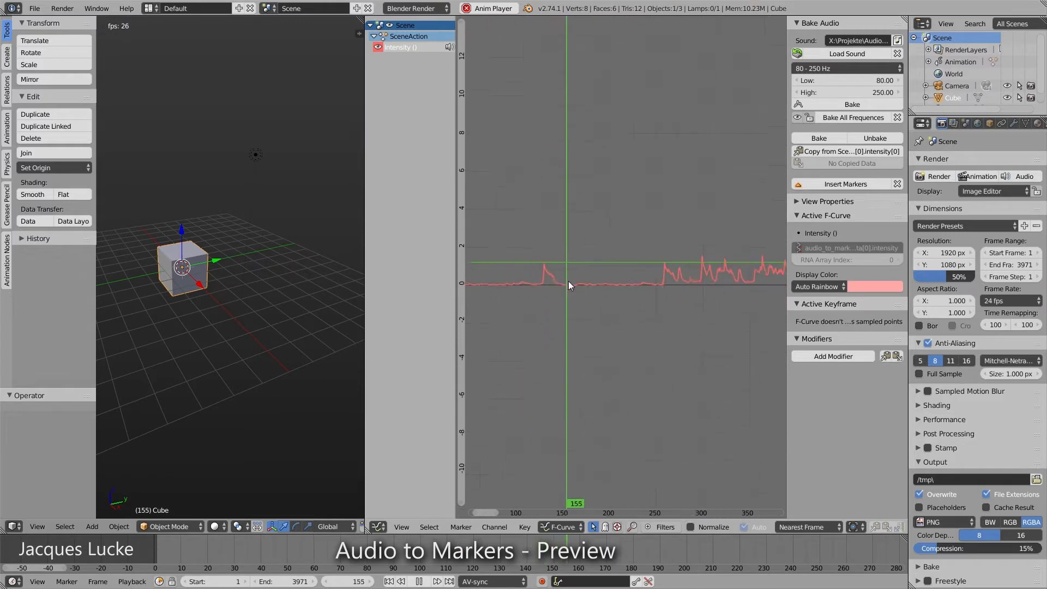
scroll(568, 284, "down", 1)
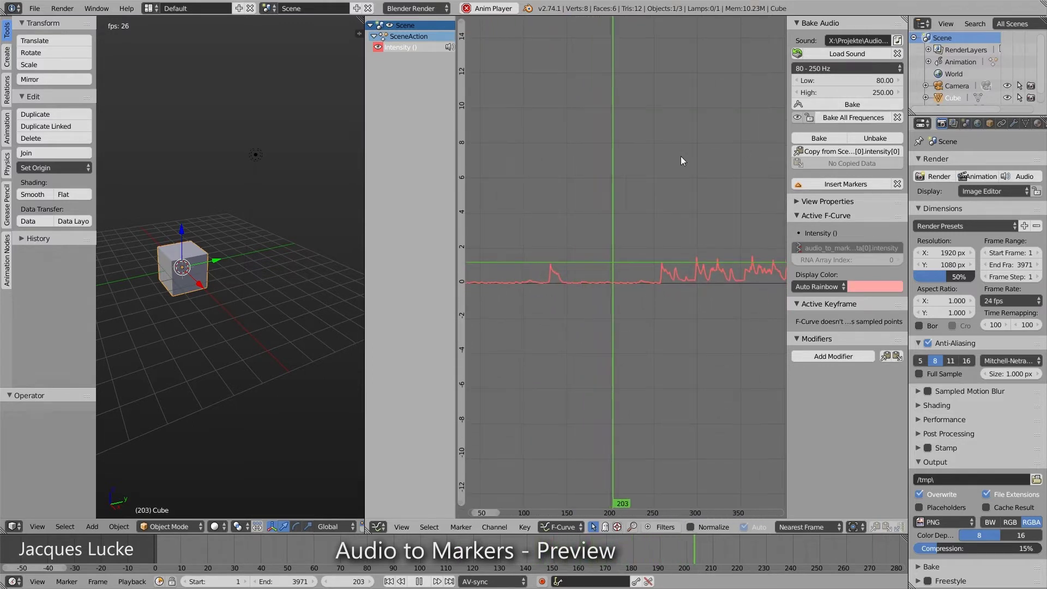
key("alt+a")
Bake all nine frequency ranges into intensity curves and turn on showing only the current band
left_click(836, 117)
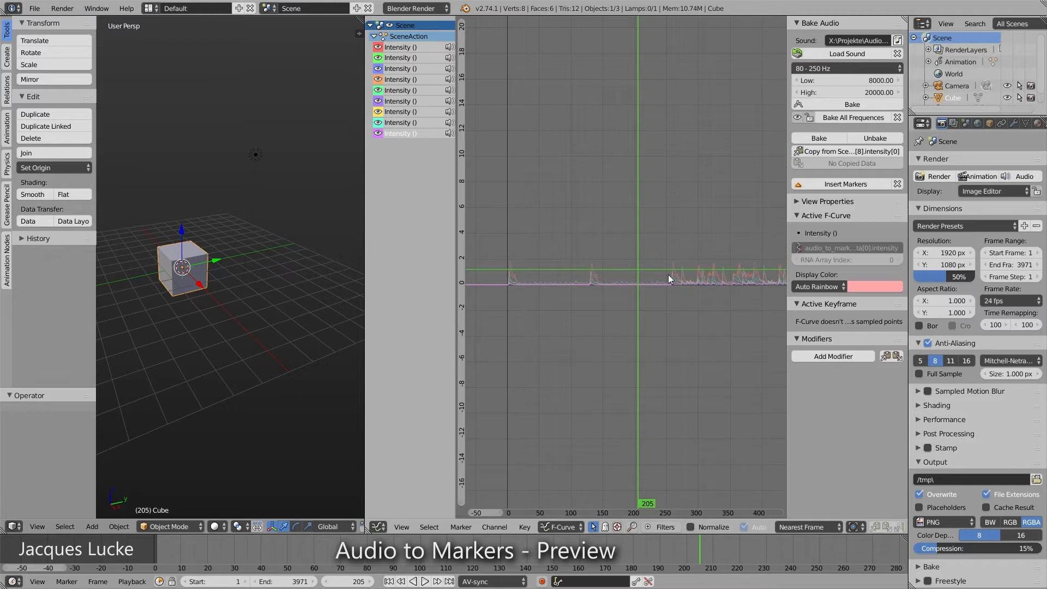
scroll(612, 299, "up", 2)
middle_click_drag(612, 299, 663, 293)
scroll(663, 293, "up", 1)
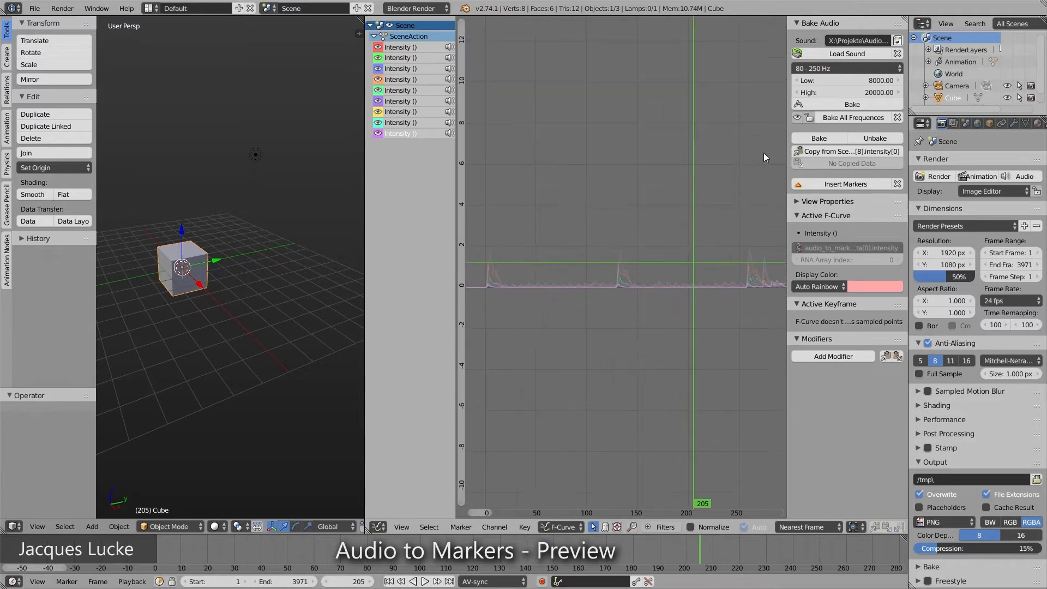
left_click(796, 118)
Show only the 0–20 Hz intensity curve and pan to later frames
left_click(809, 69)
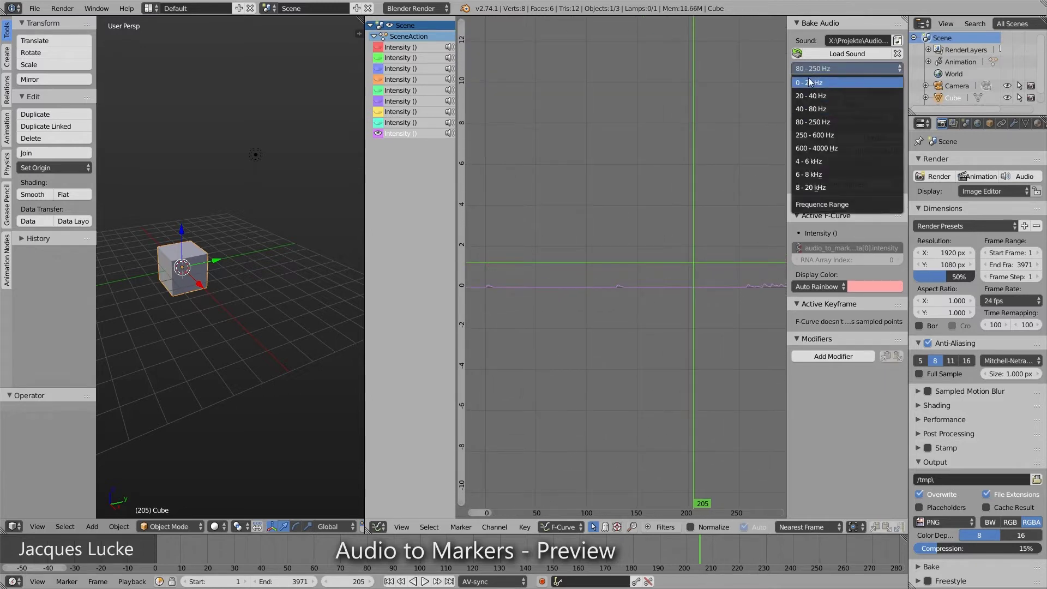
left_click(809, 83)
scroll(820, 67, "down", 4, "ctrl")
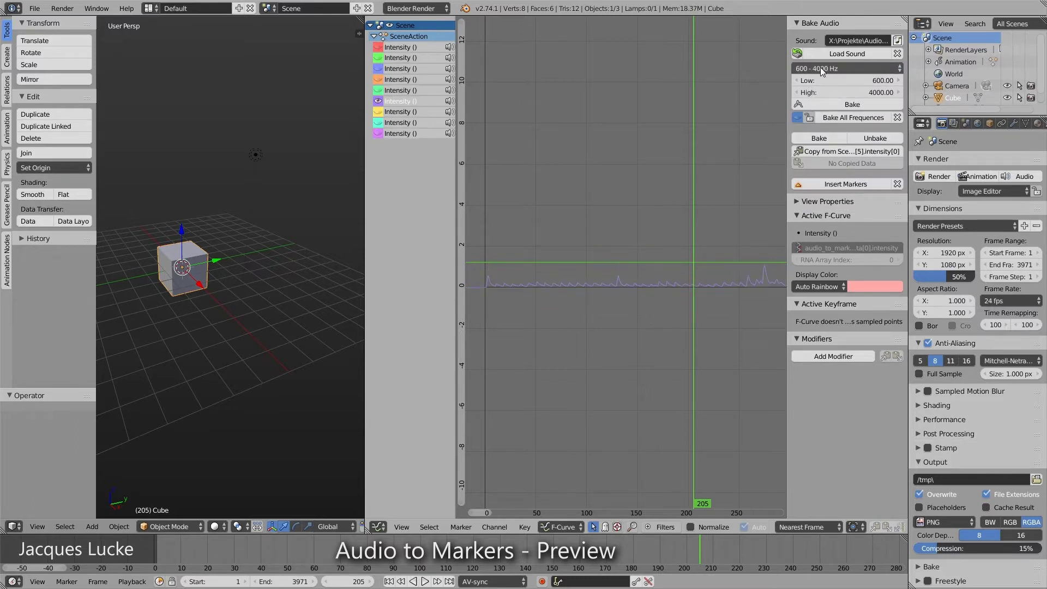
mouse_move(681, 270)
middle_mouse_down()
mouse_move(652, 228)
mouse_move(606, 225)
mouse_move(718, 148)
middle_mouse_up()
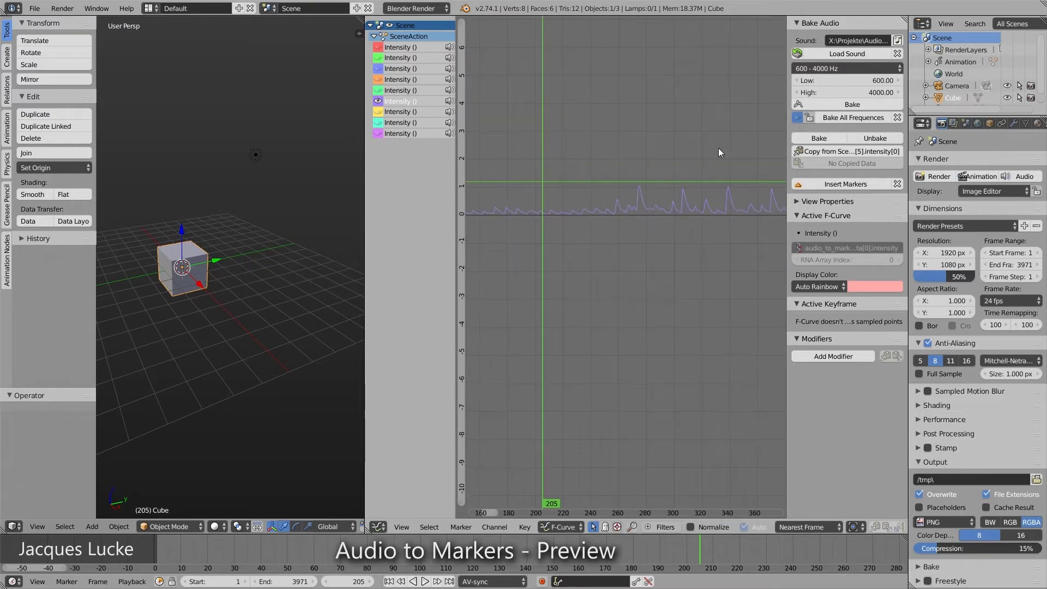
Switch the display to the 80–250 Hz curve alone and frame it in the graph
left_click(815, 68)
left_click(816, 121)
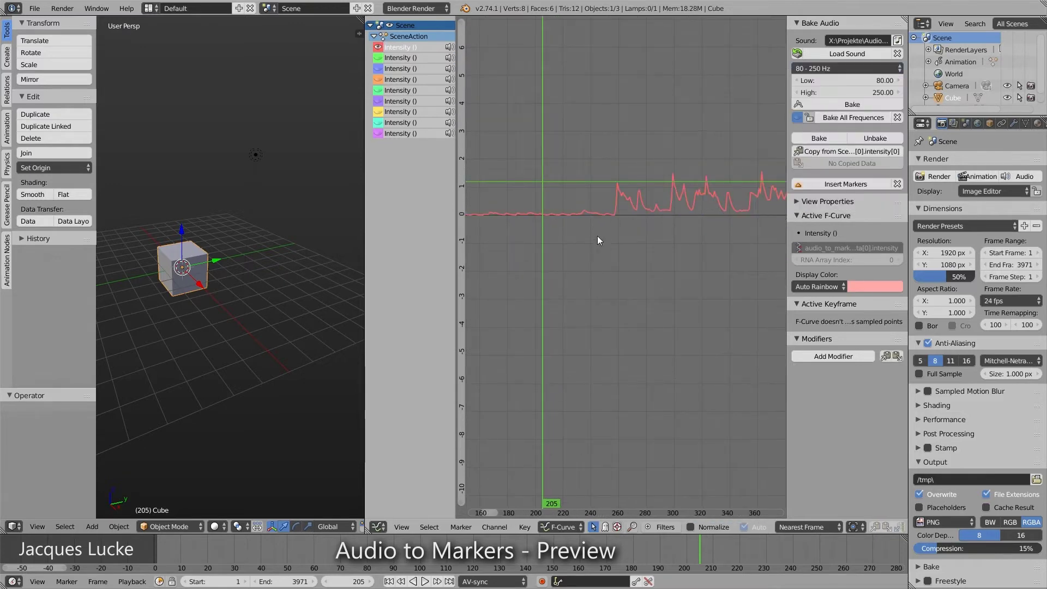
mouse_move(597, 236)
middle_mouse_down()
mouse_move(589, 251)
mouse_move(616, 260)
middle_mouse_up()
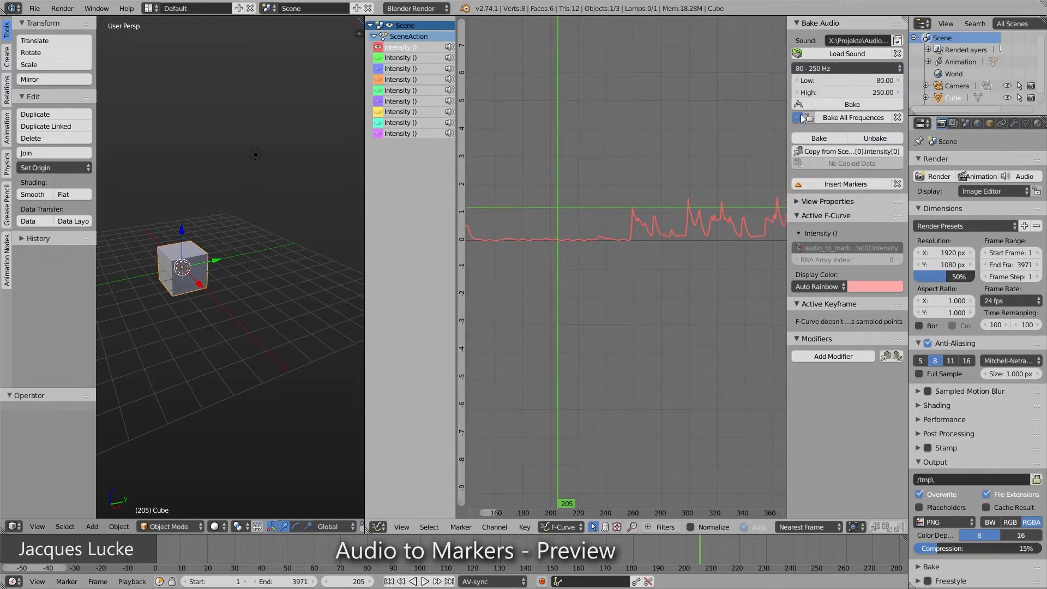
middle_click_drag(660, 234, 638, 230)
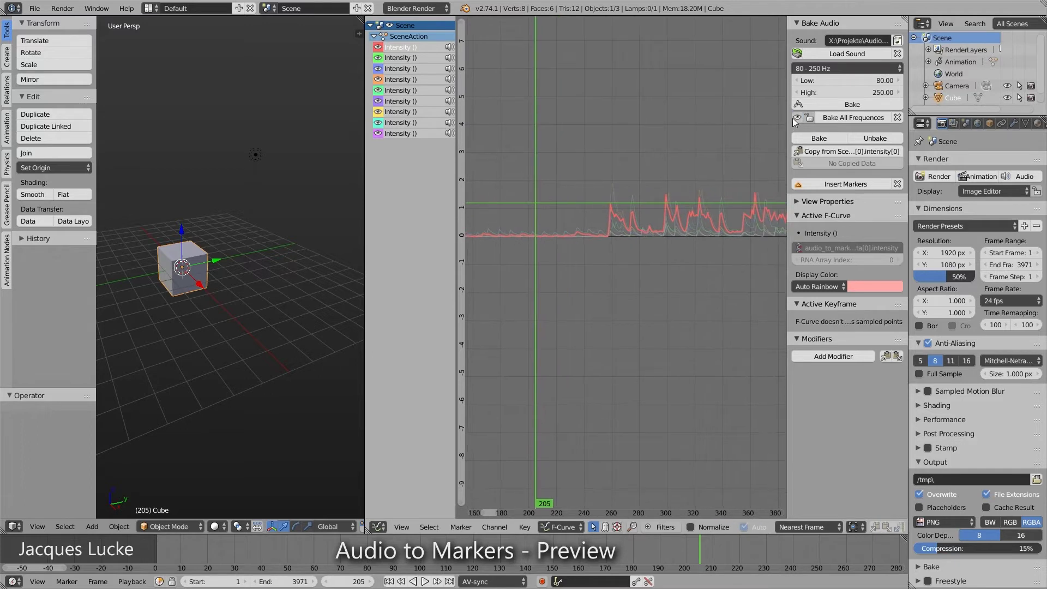
Keyframe the cube's location, then paste the 80–250 Hz intensity curve onto its Z Location curve
key("i")
left_click(174, 268)
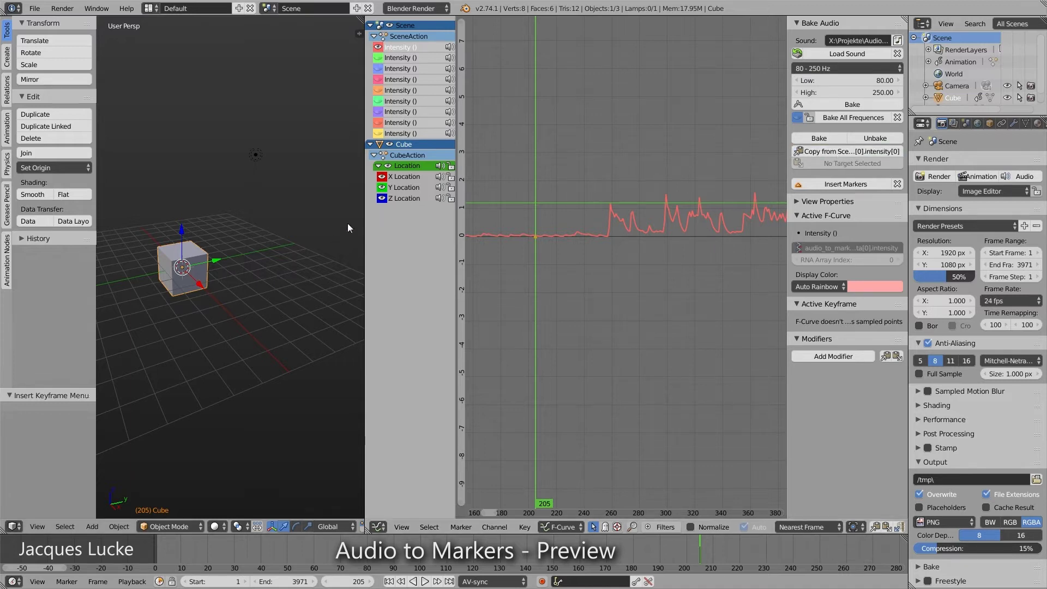
left_click(407, 198)
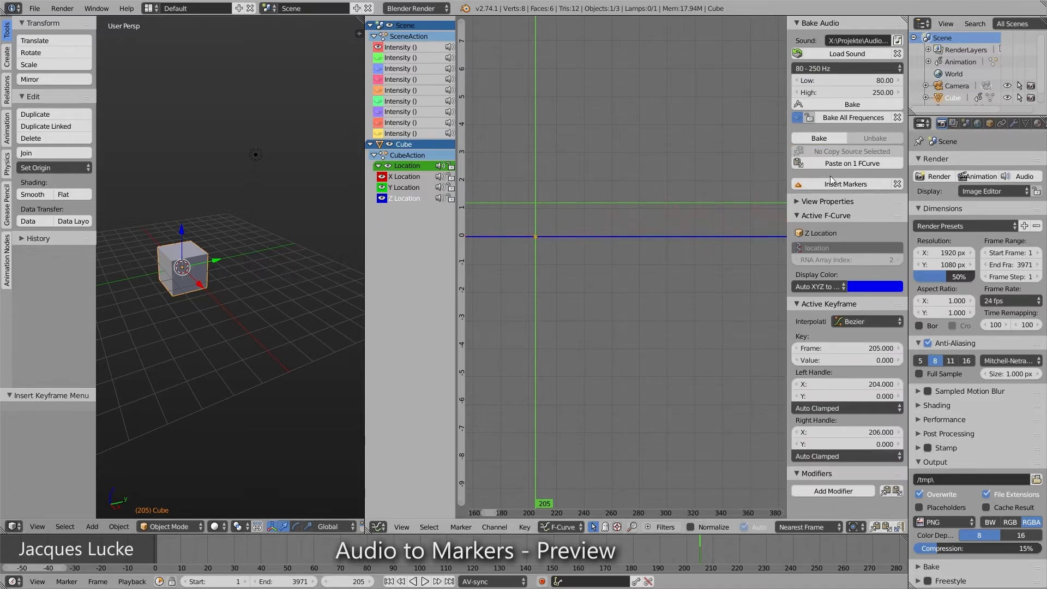
left_click(853, 164)
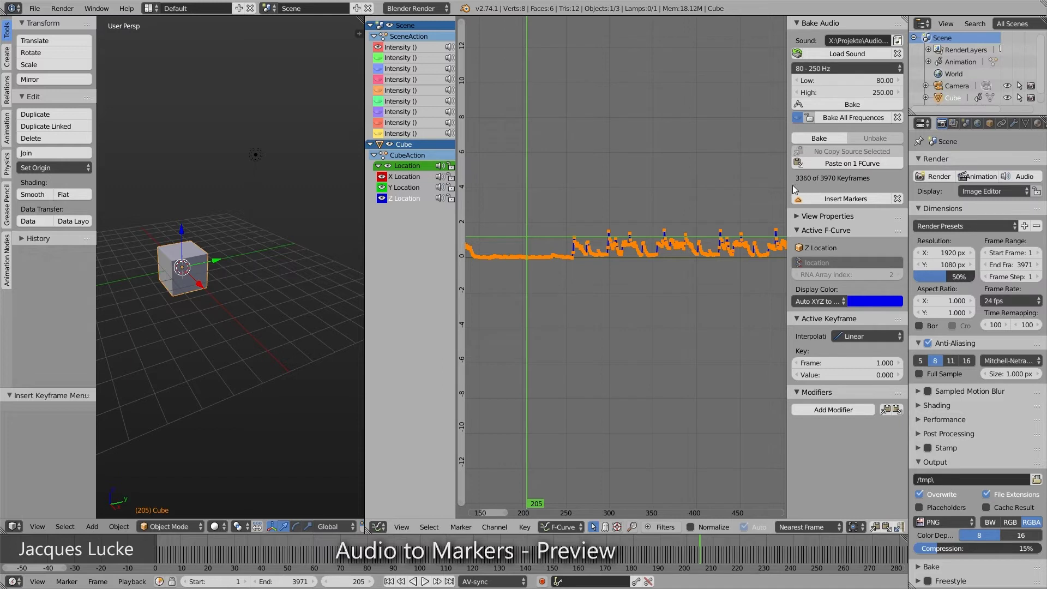
key("alt+a")
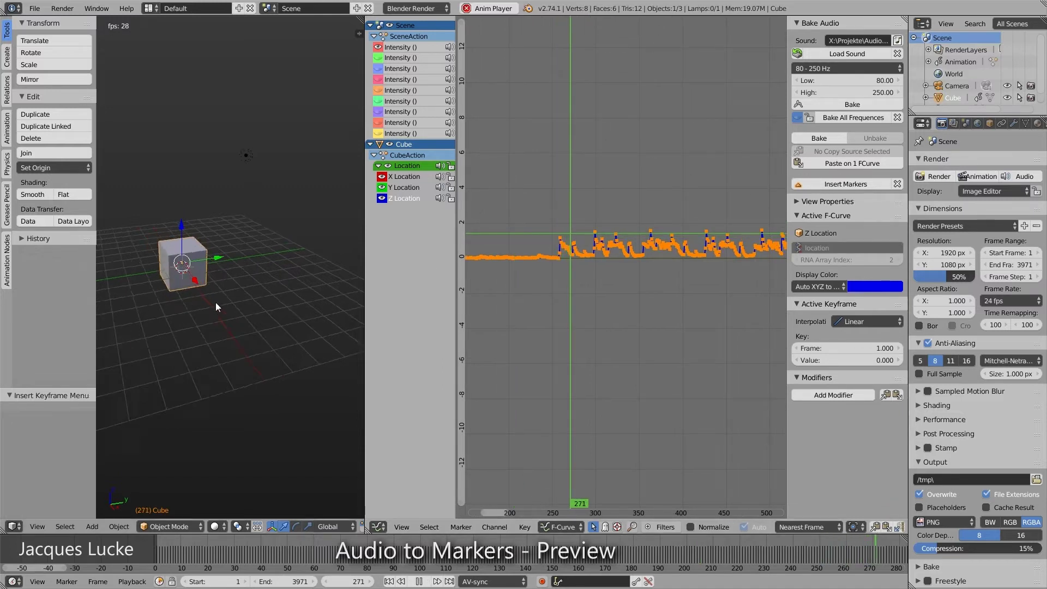
mouse_move(215, 302)
middle_mouse_down()
mouse_move(201, 293)
mouse_move(205, 322)
mouse_move(209, 268)
middle_mouse_up()
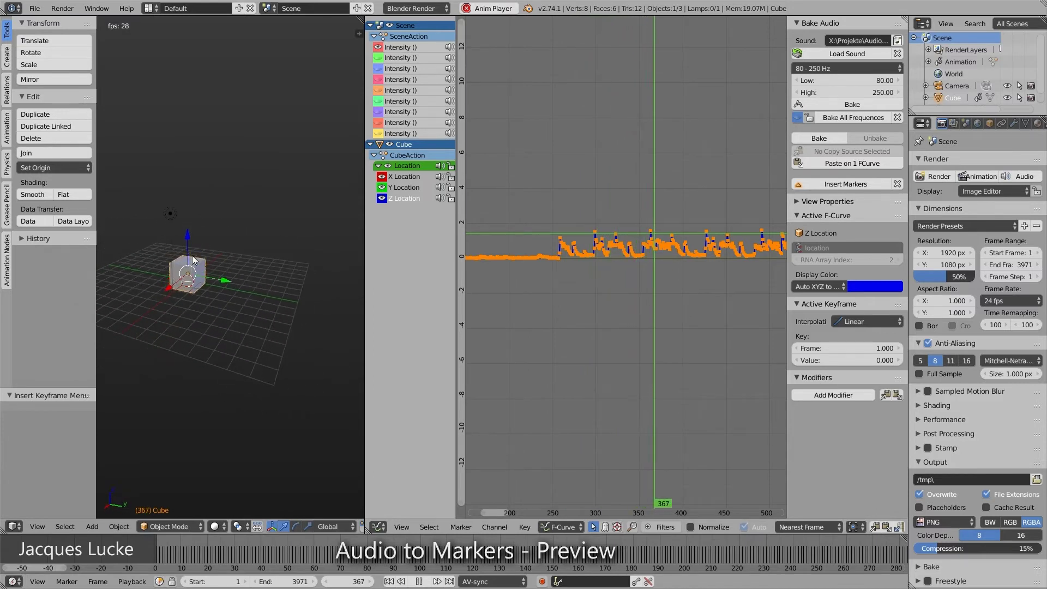
scroll(588, 246, "up", 2)
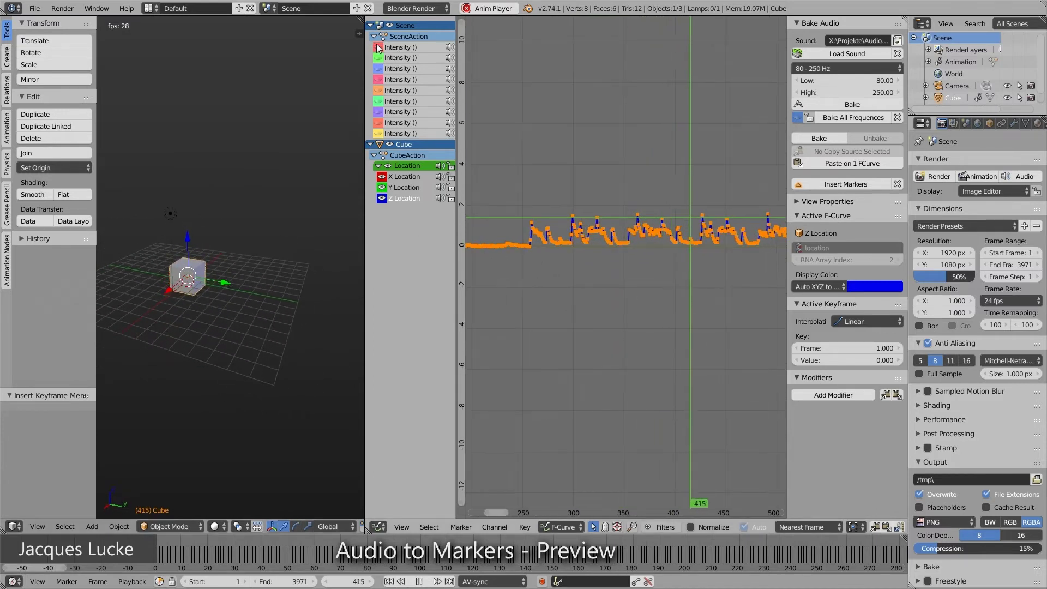
middle_click_drag(664, 260, 657, 264)
Stop playback, bake the cube's Z Location curve into samples, then unbake it to editable keyframes
key("alt+a")
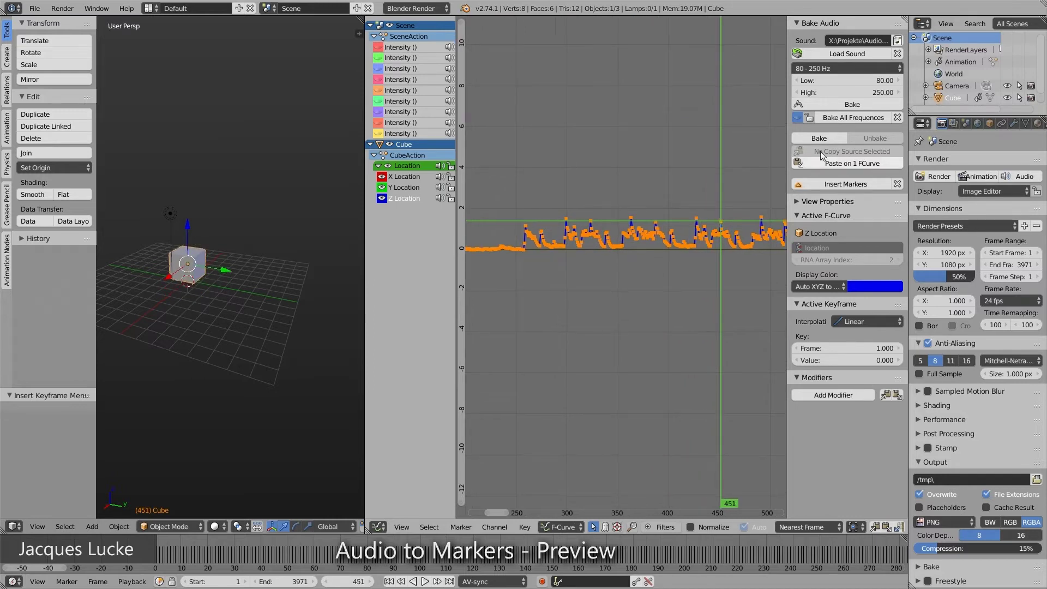
left_click(818, 139)
left_click(785, 134)
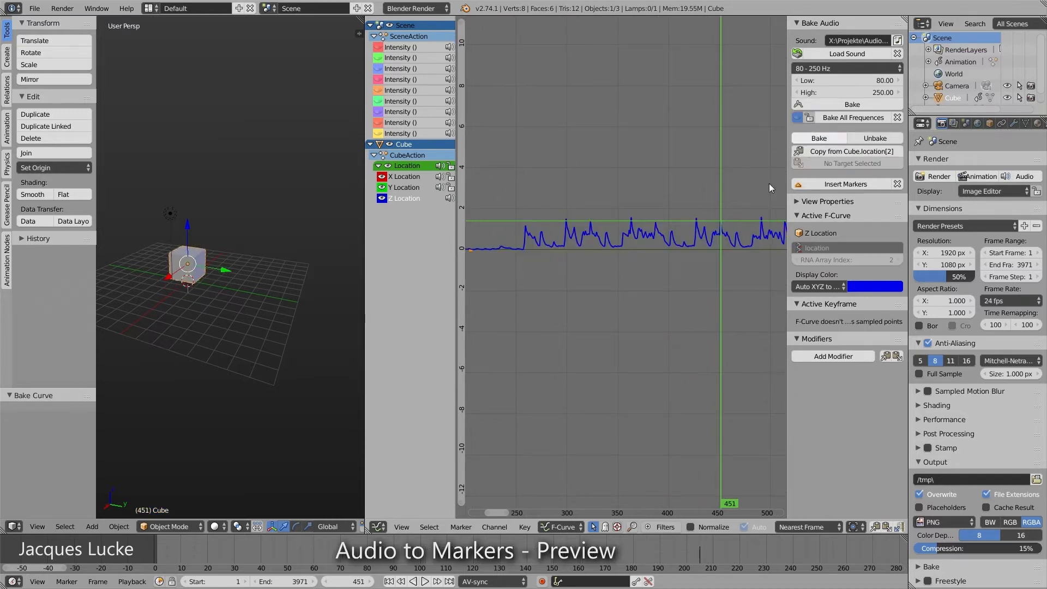
scroll(652, 266, "up", 1)
scroll(649, 261, "up", 2)
scroll(650, 267, "up", 1)
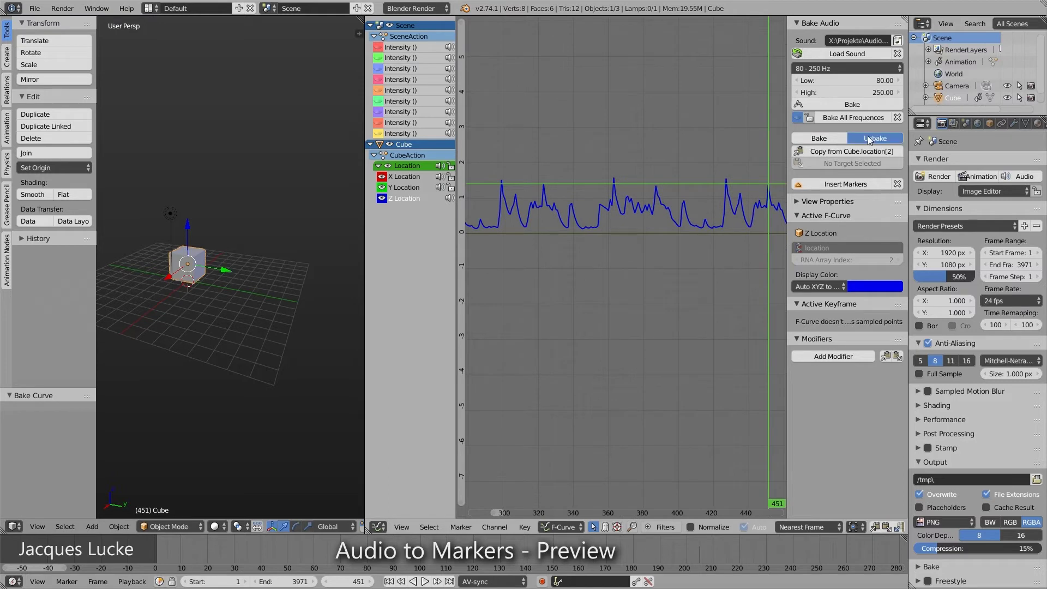
left_click(869, 140)
scroll(593, 276, "down", 1)
scroll(617, 254, "down", 1)
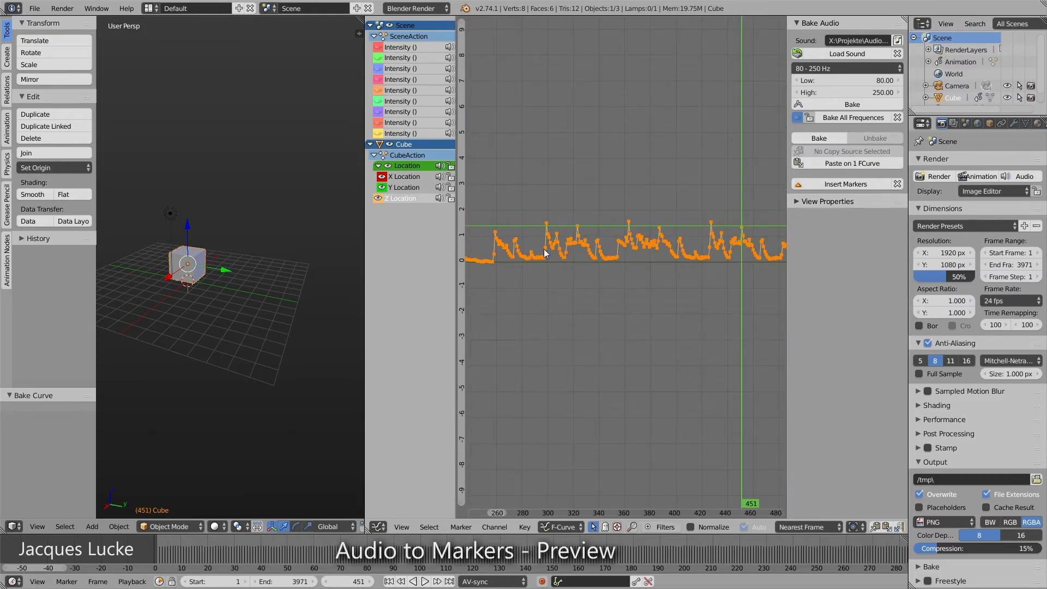
Deselect the cube, move the current frame to around 234, and play the song
key("a")
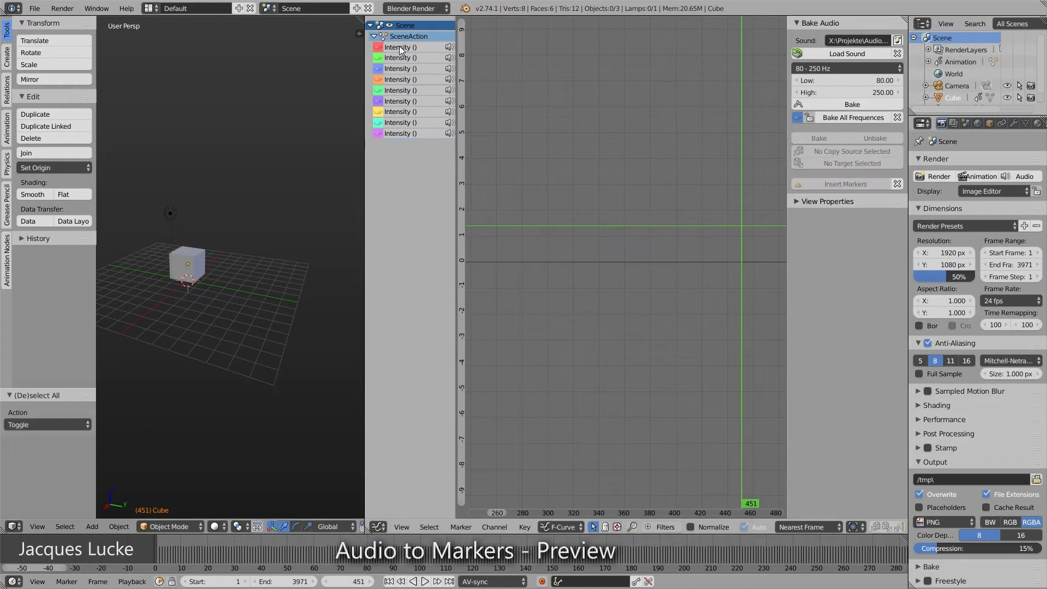
scroll(808, 67, "up", 1, "ctrl")
scroll(809, 67, "up", 1, "ctrl")
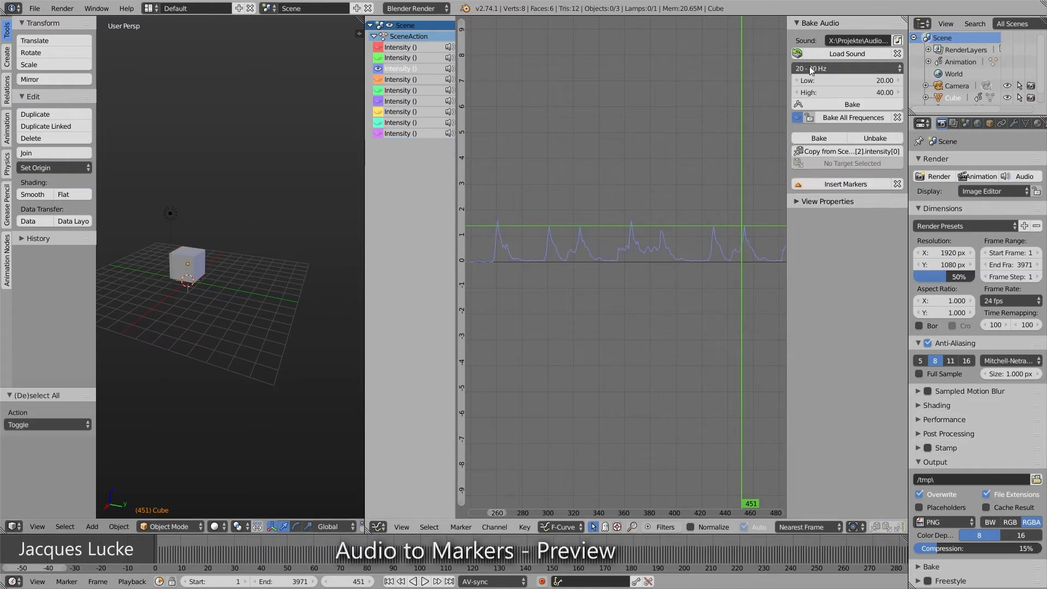
left_click(544, 259)
key("space")
key("Return")
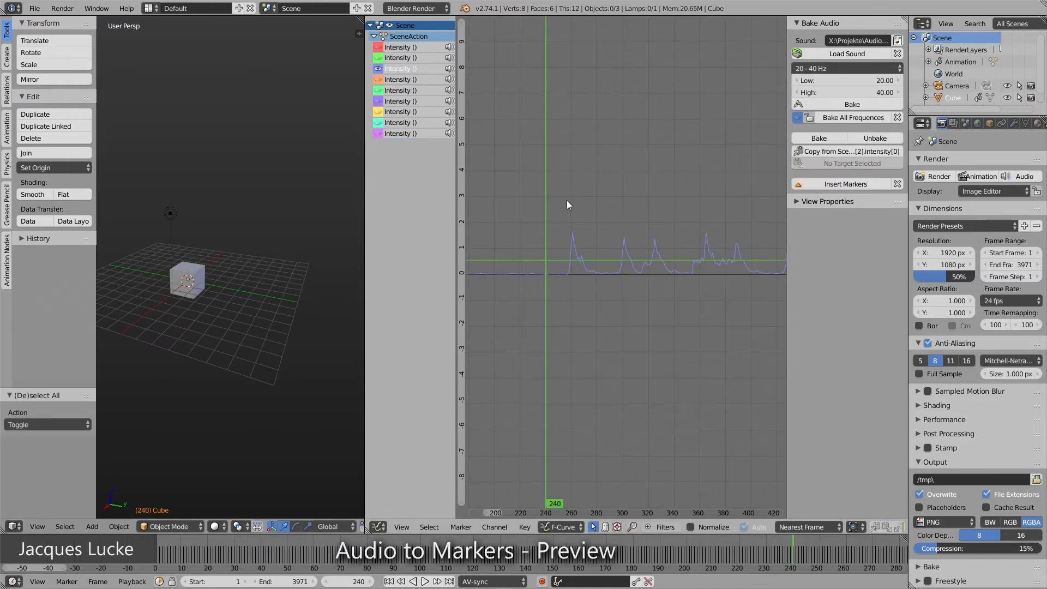
Start Insert Markers and mark beat peaks from frame 261 onward, replaying the passage
left_click(837, 185)
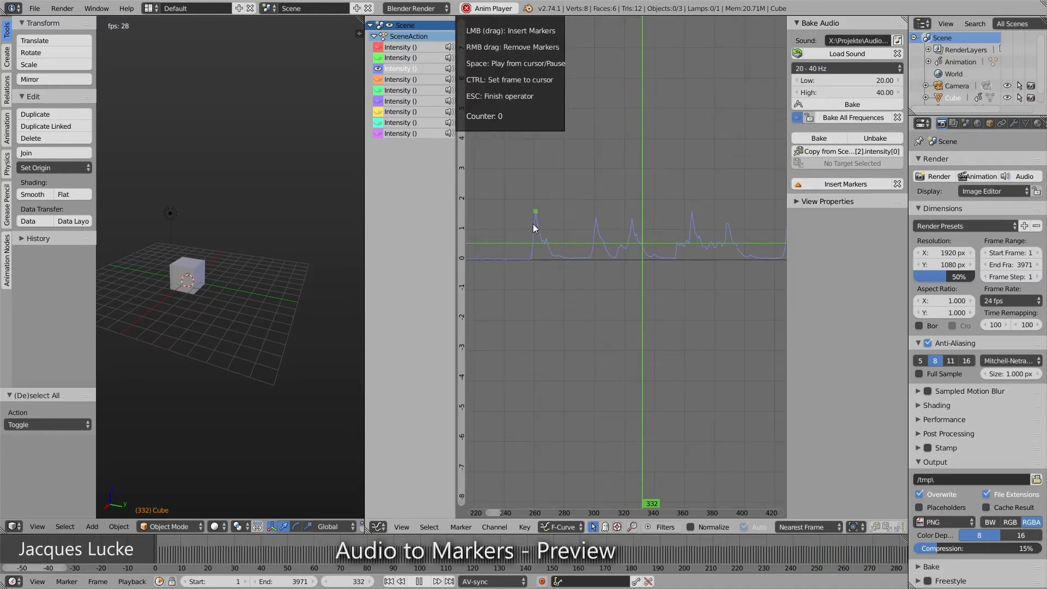
left_click(535, 224)
left_click(596, 226)
left_click(631, 226)
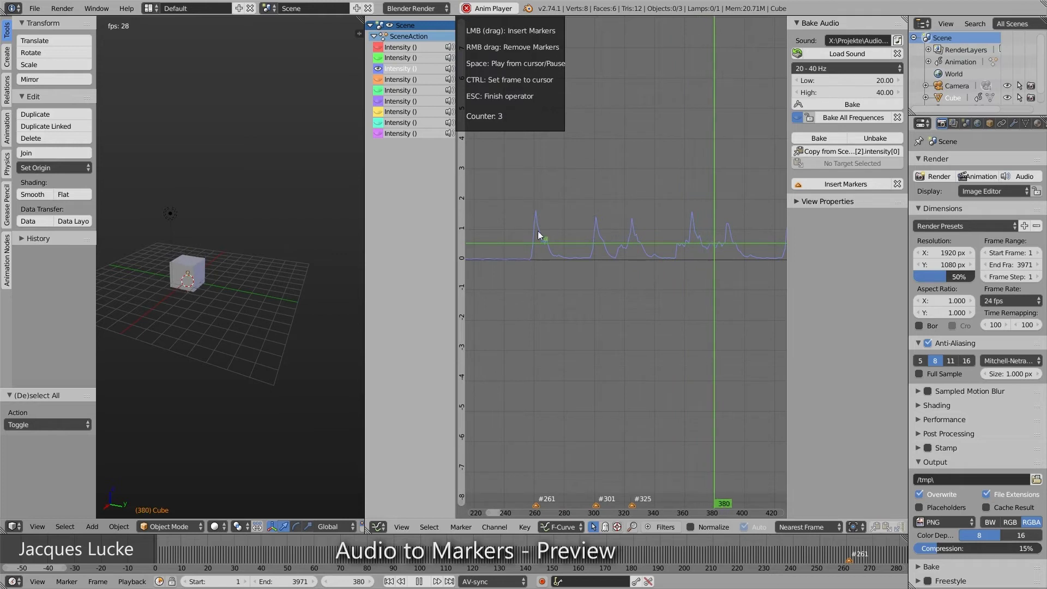
key("ctrl")
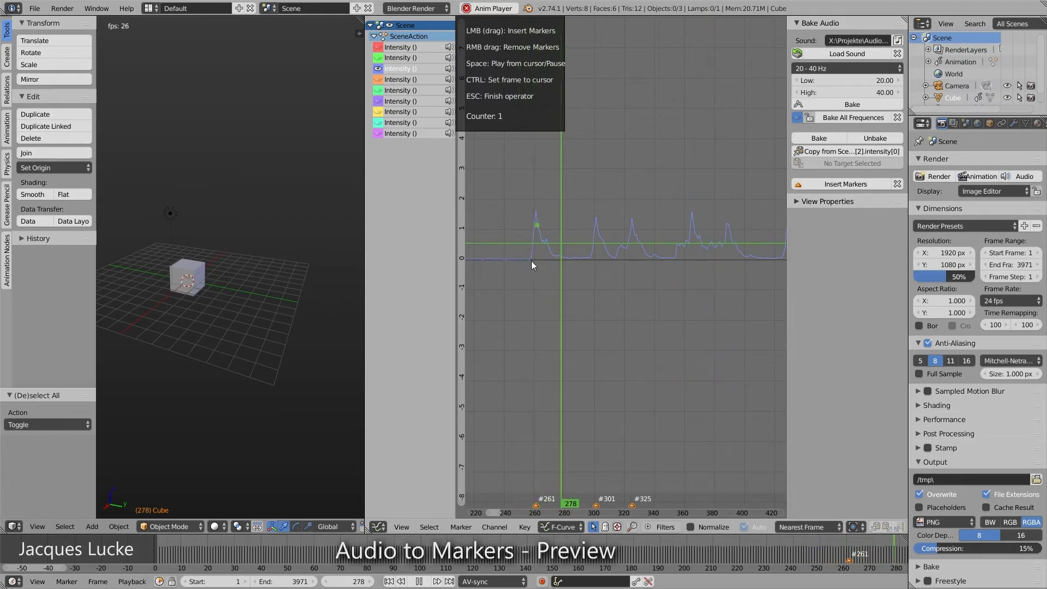
scroll(829, 64, "down", 2, "ctrl")
scroll(829, 64, "down", 2, "ctrl")
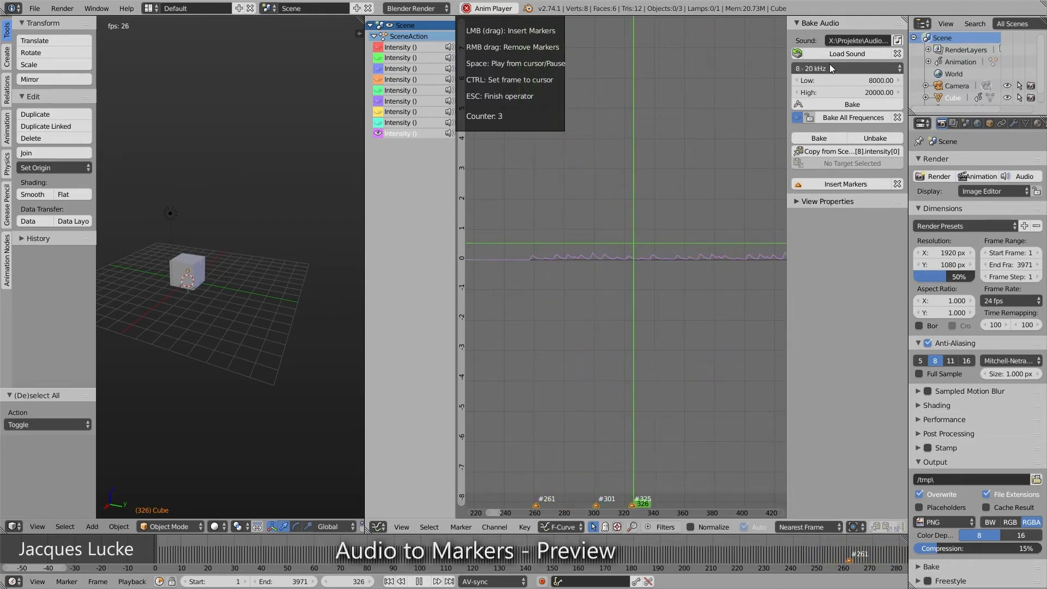
scroll(829, 64, "up", 1, "ctrl")
scroll(828, 64, "up", 3, "ctrl")
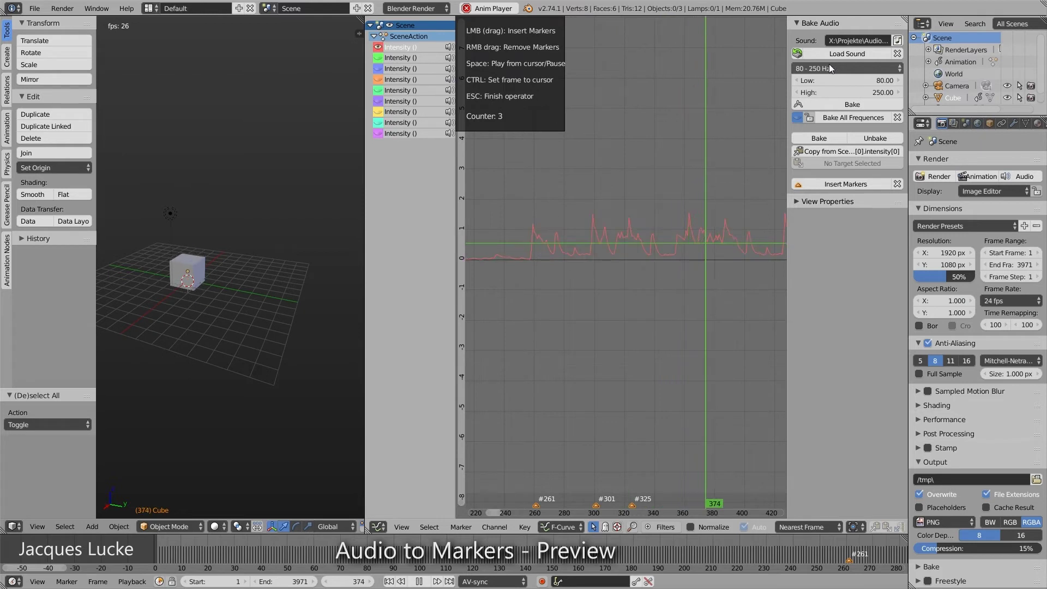
Mark further beat peaks at frames 275, 307 and beyond, then zoom out on the curve
left_click(556, 245)
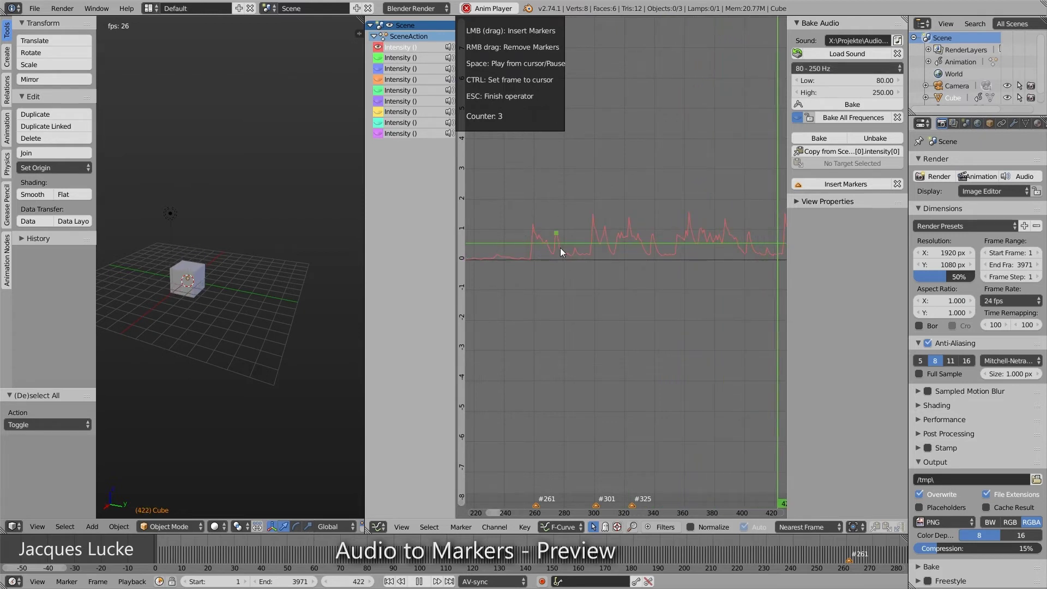
key("ctrl")
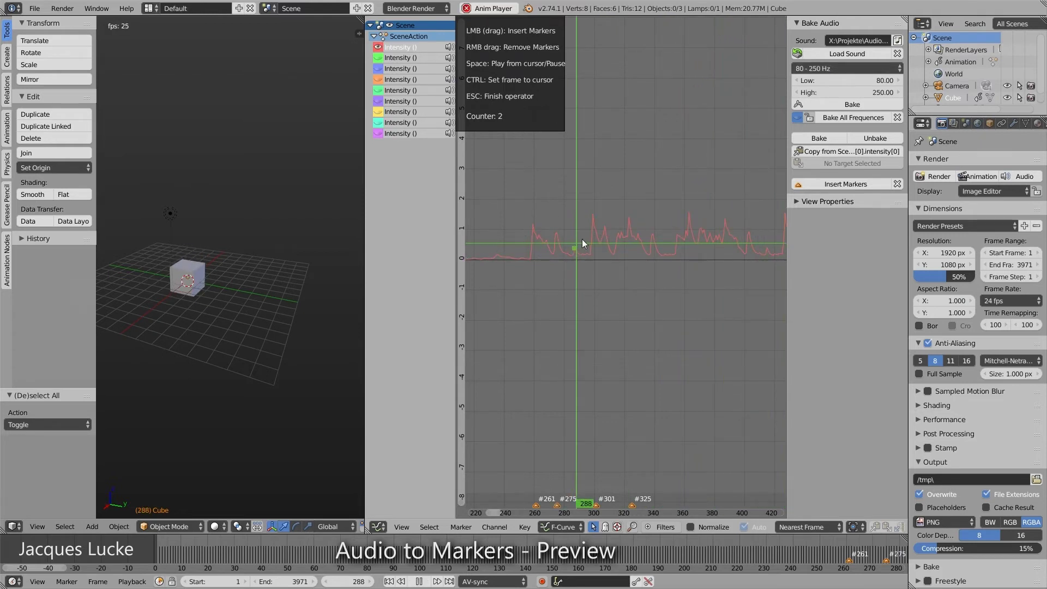
left_click(604, 243)
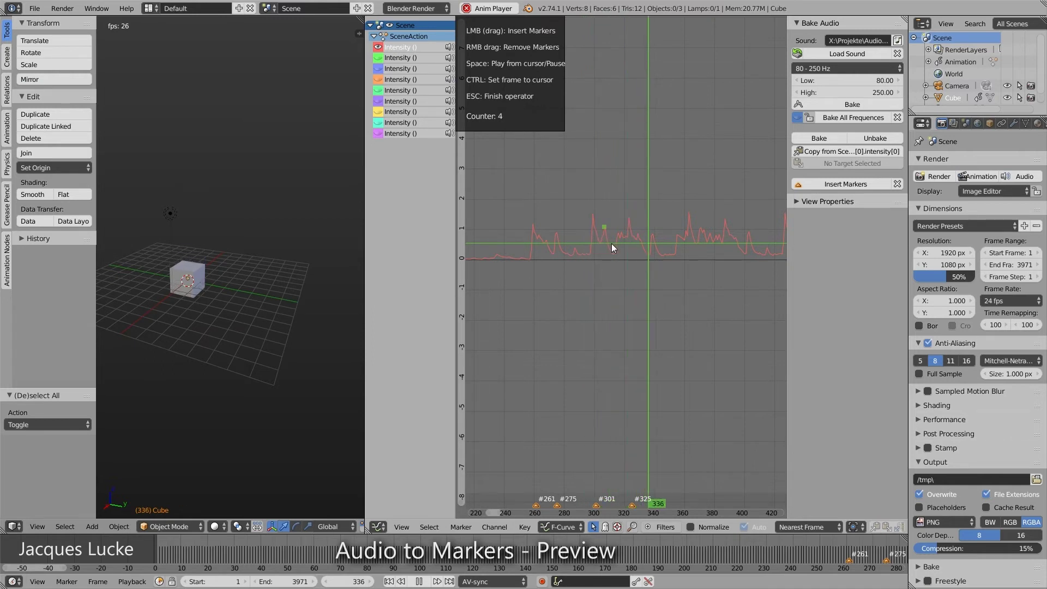
left_click(628, 233)
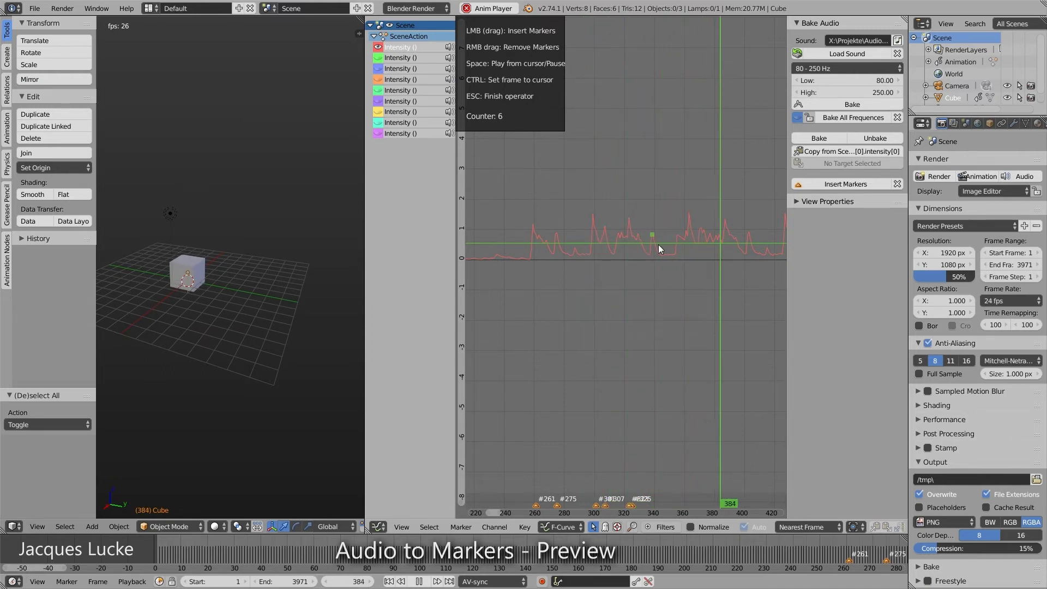
left_click(652, 251)
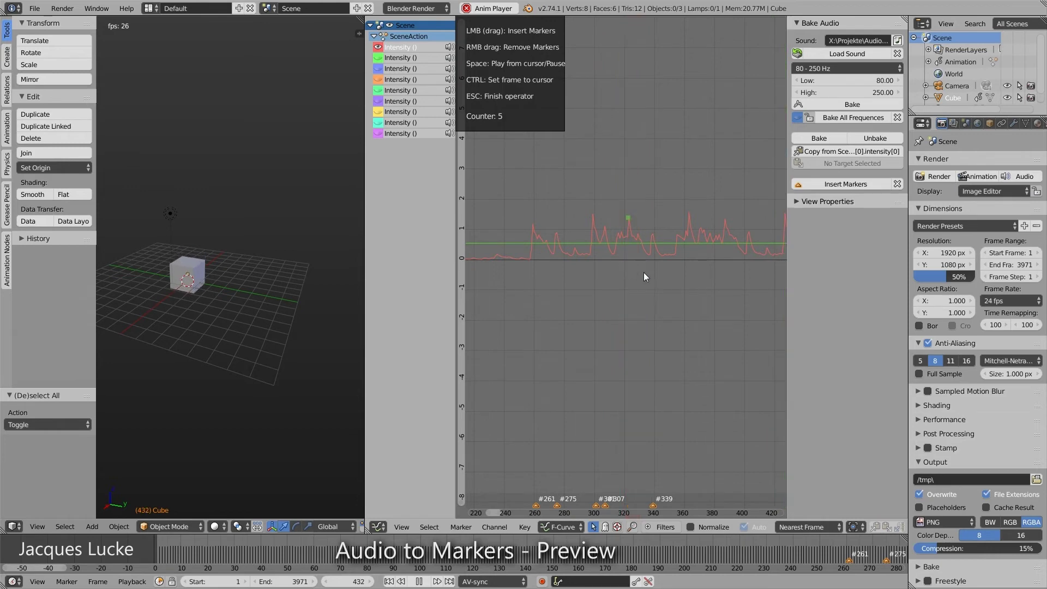
right_click_drag(644, 273, 604, 270)
scroll(505, 245, "down", 4)
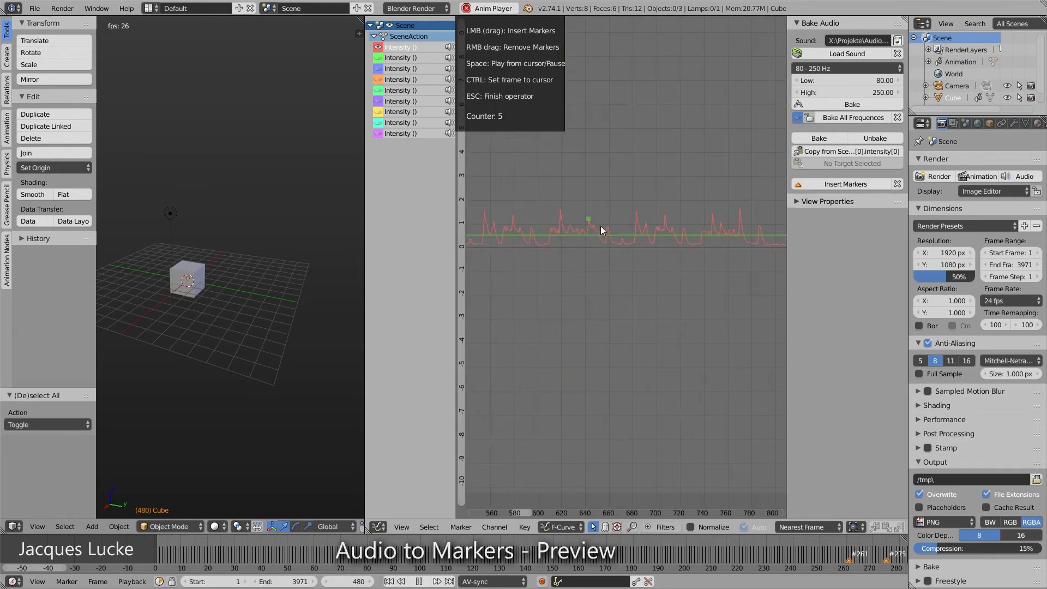
Maximize the Graph Editor, resume playback, and mark beat peaks from about frame 683
key("ctrl+Up")
scroll(479, 260, "down", 1)
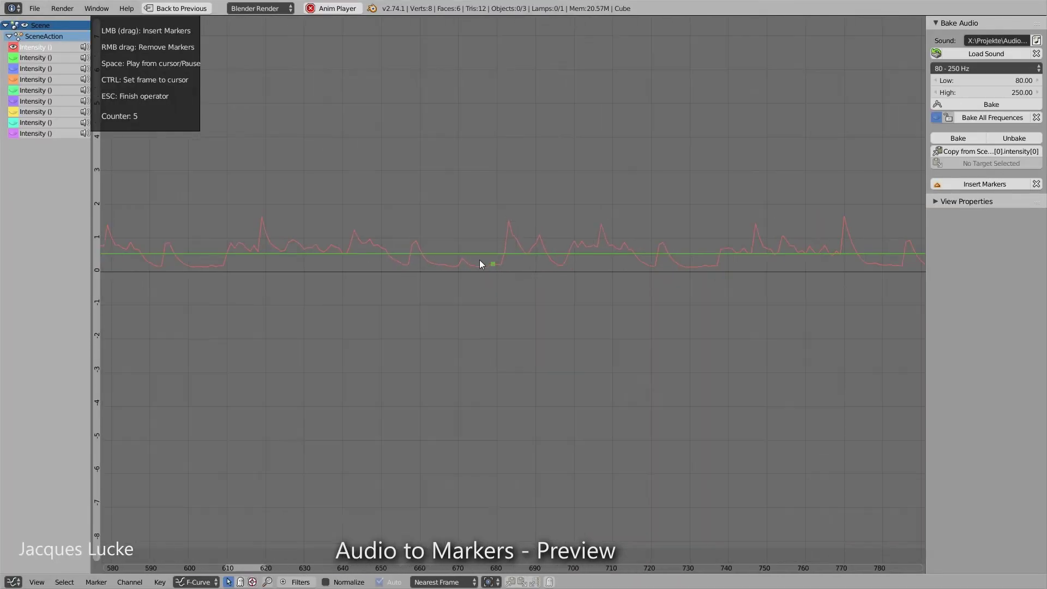
key("space")
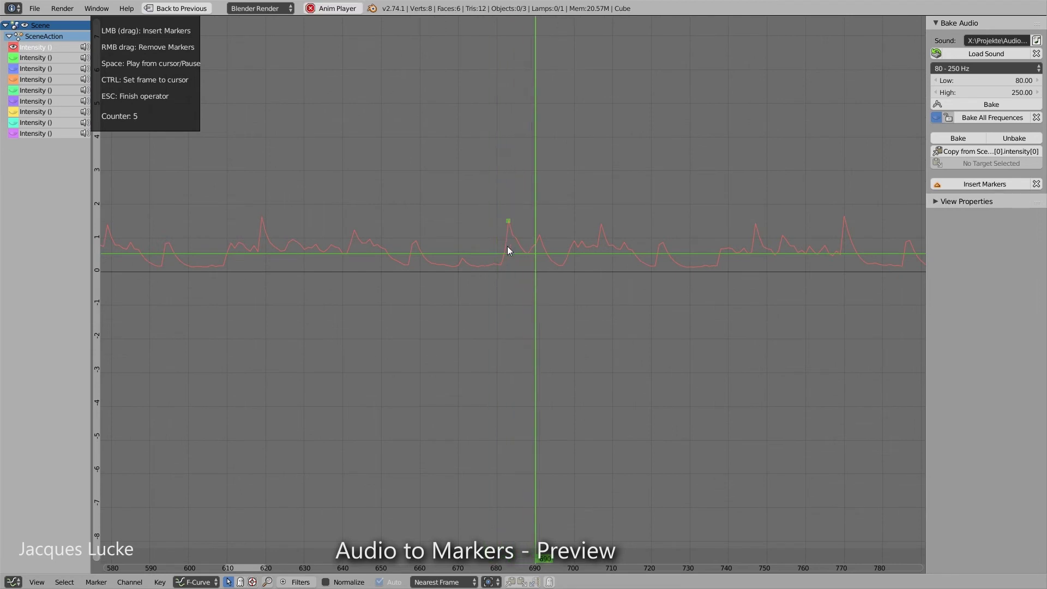
left_click(507, 246)
left_click(538, 252)
left_click(606, 241)
left_click(663, 247)
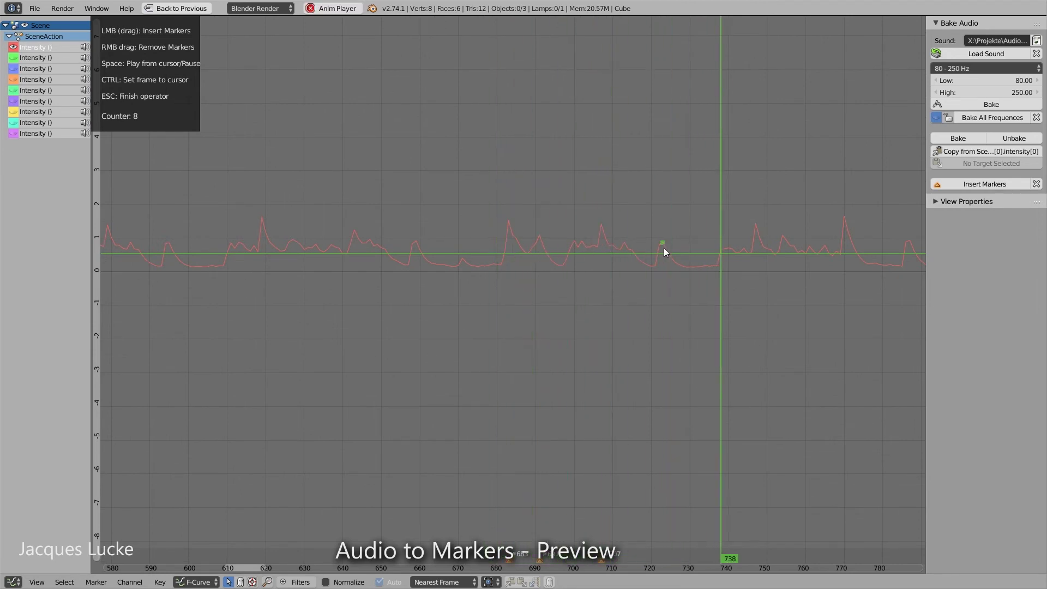
middle_click_drag(587, 328, 395, 325)
key("space")
key("space")
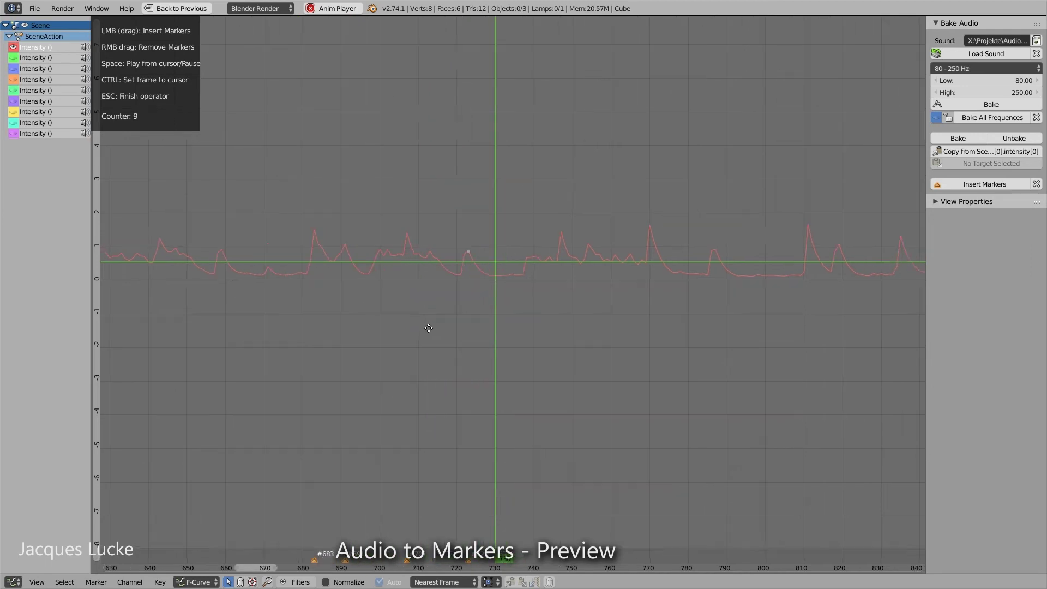
Sweep marker insertion across runs of 80–250 Hz beat peaks at later frames
scroll(485, 314, "down", 1)
middle_click_drag(485, 313, 381, 316)
scroll(352, 316, "down", 1)
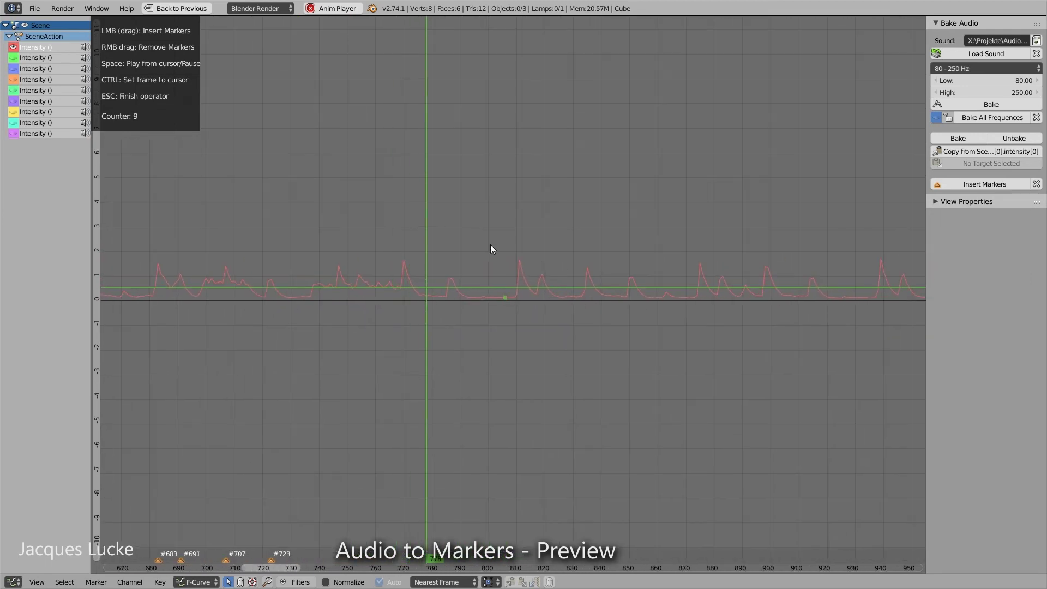
left_click_drag(489, 245, 857, 281)
scroll(857, 281, "down", 1)
middle_click_drag(857, 281, 521, 310)
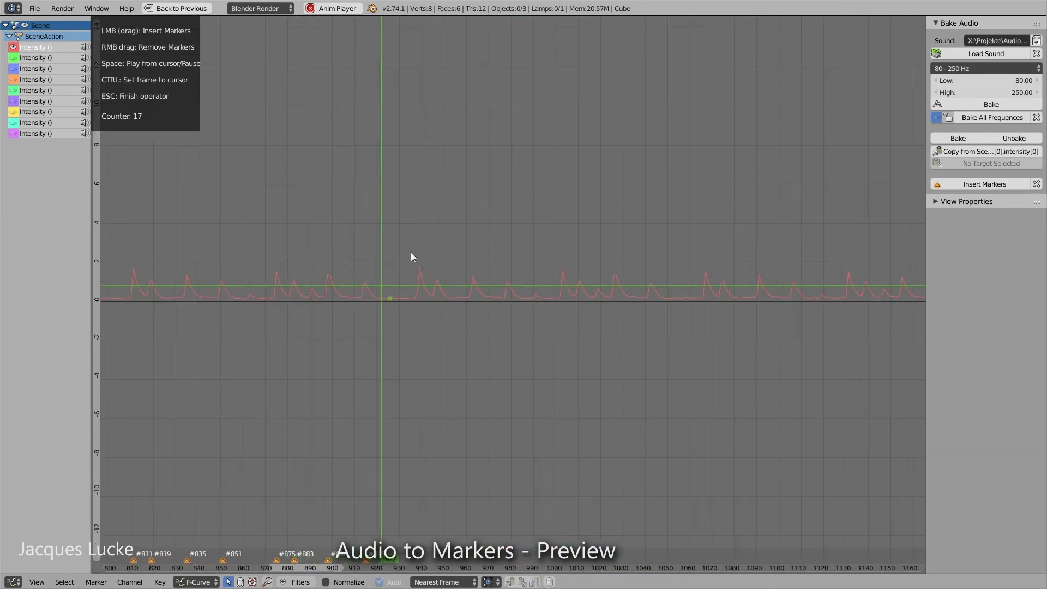
mouse_move(406, 255)
left_mouse_down()
mouse_move(736, 251)
mouse_move(820, 286)
left_mouse_up()
scroll(538, 342, "down", 1)
scroll(466, 315, "down", 1)
scroll(474, 327, "down", 1)
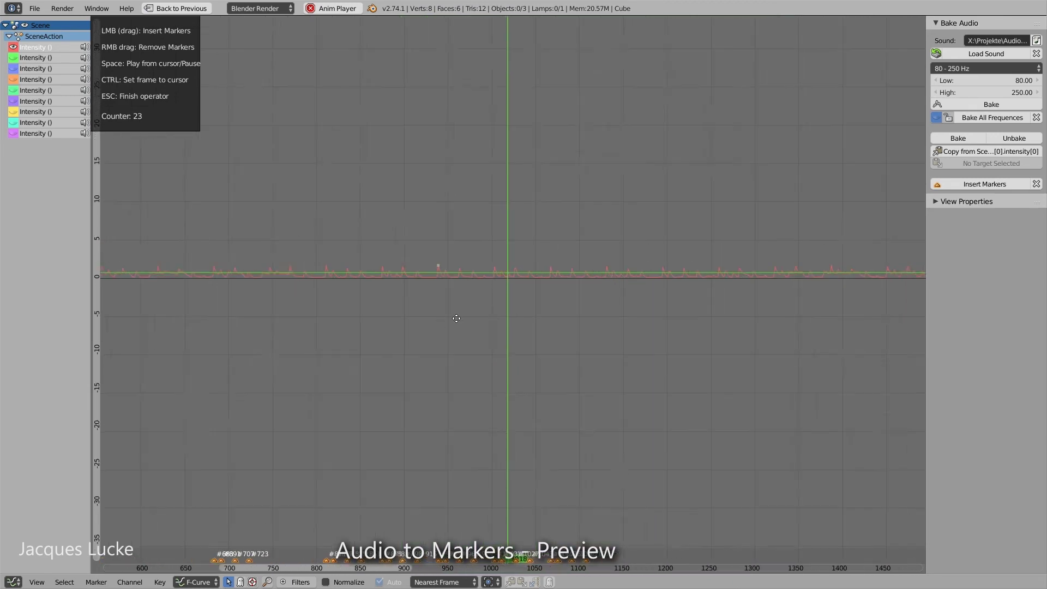
scroll(481, 345, "down", 1)
Remove unwanted markers from a stretch of frames and zoom into the curve
right_click_drag(393, 464, 423, 453)
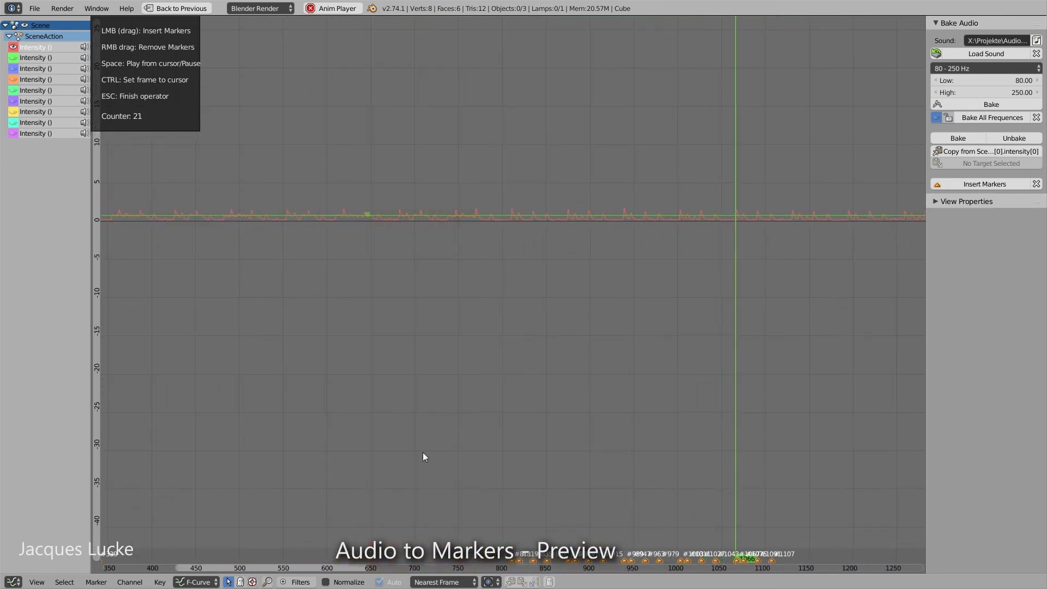
scroll(339, 380, "right", 3, "ctrl")
scroll(461, 336, "right", 2, "ctrl")
scroll(496, 299, "up", 1)
mouse_move(497, 300)
middle_mouse_down("ctrl")
mouse_move(355, 227)
mouse_move(509, 285)
mouse_move(292, 306)
mouse_move(381, 388)
middle_mouse_up("ctrl")
Mark beats at frames 747 and 754, restore the normal layout, and finish marker insertion
key("space")
left_click(253, 364)
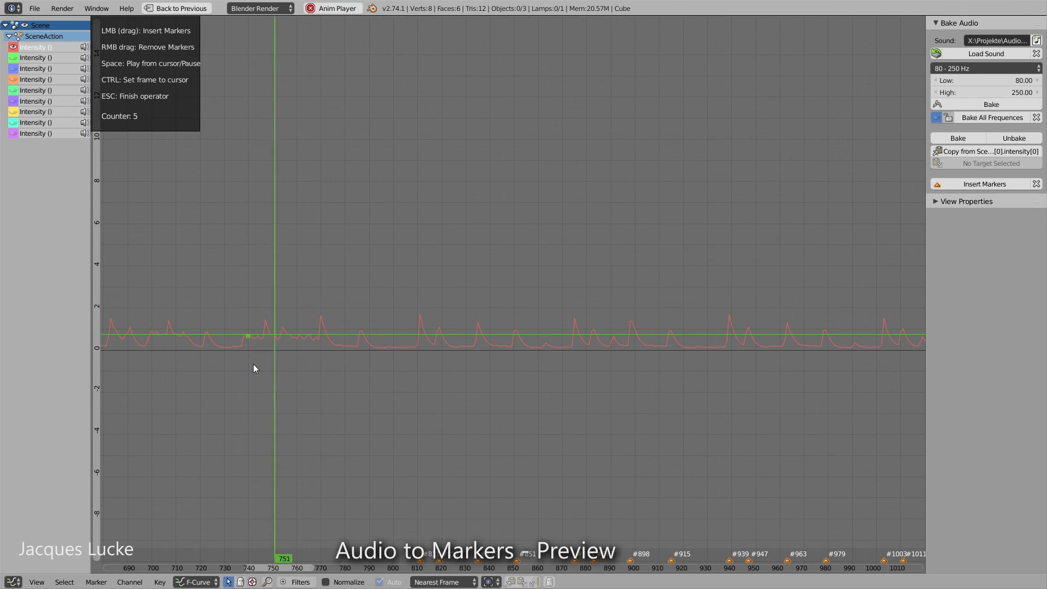
left_click(292, 348)
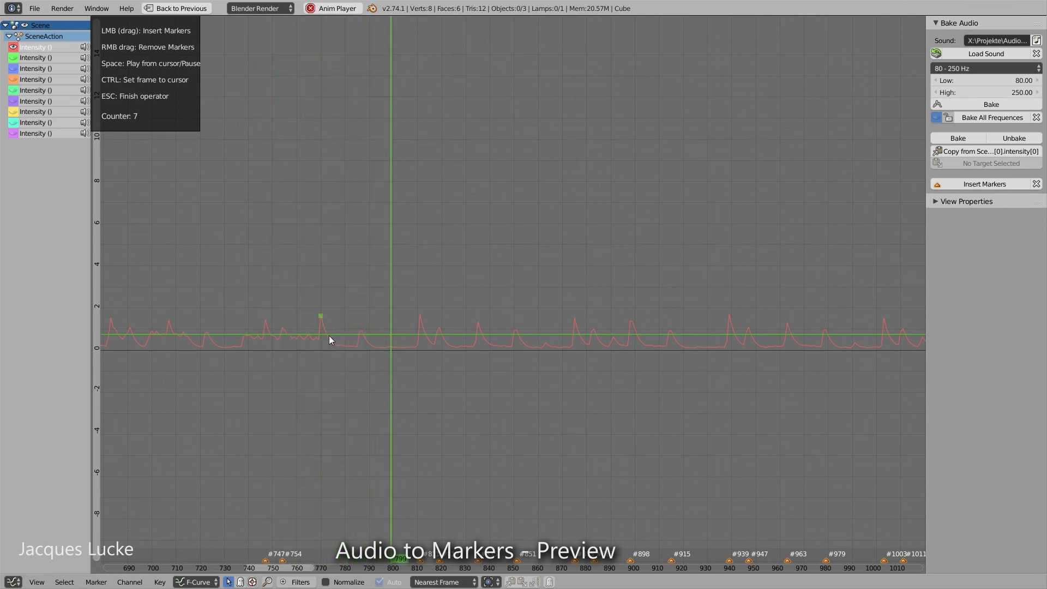
key("ctrl")
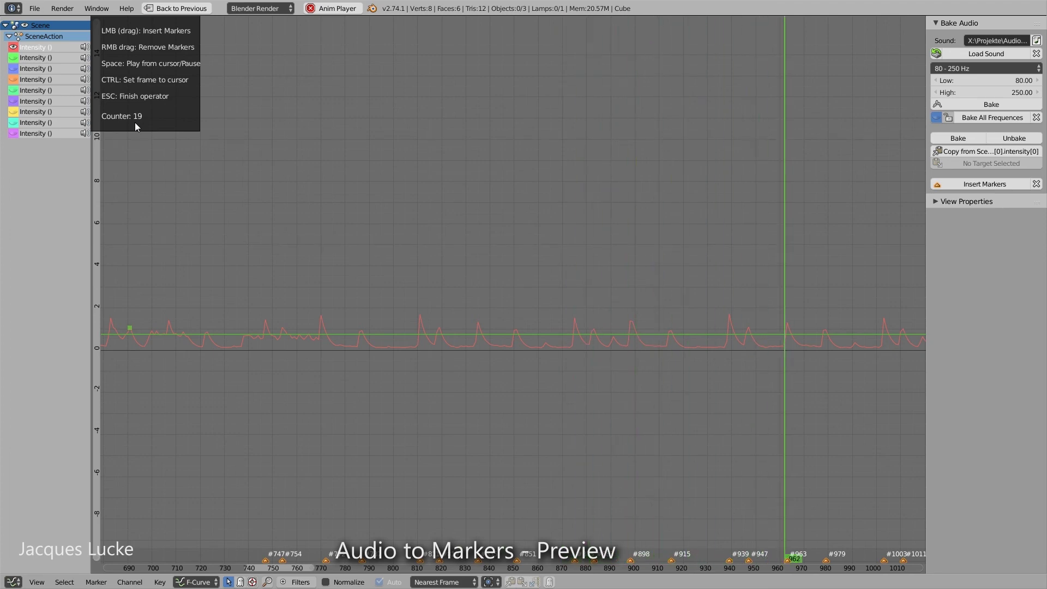
middle_click_drag(331, 223, 513, 323, "ctrl")
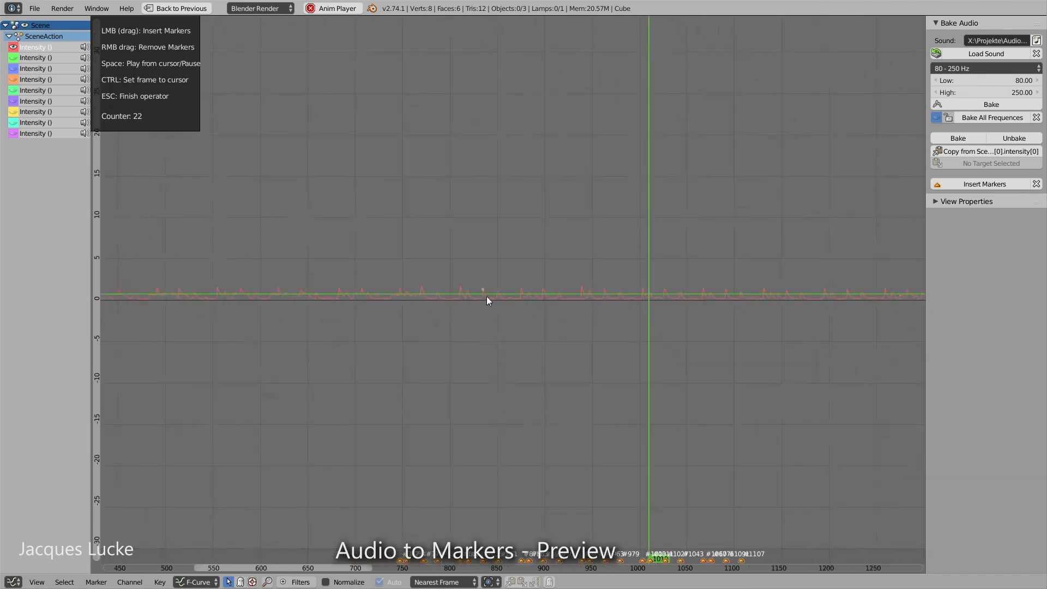
key("ctrl+Up")
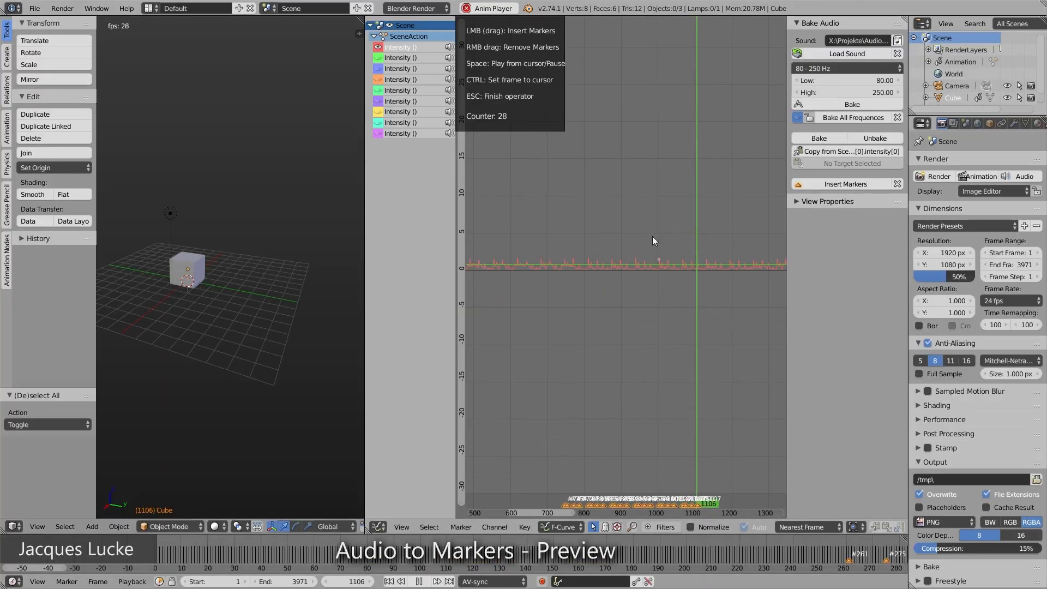
key("Escape")
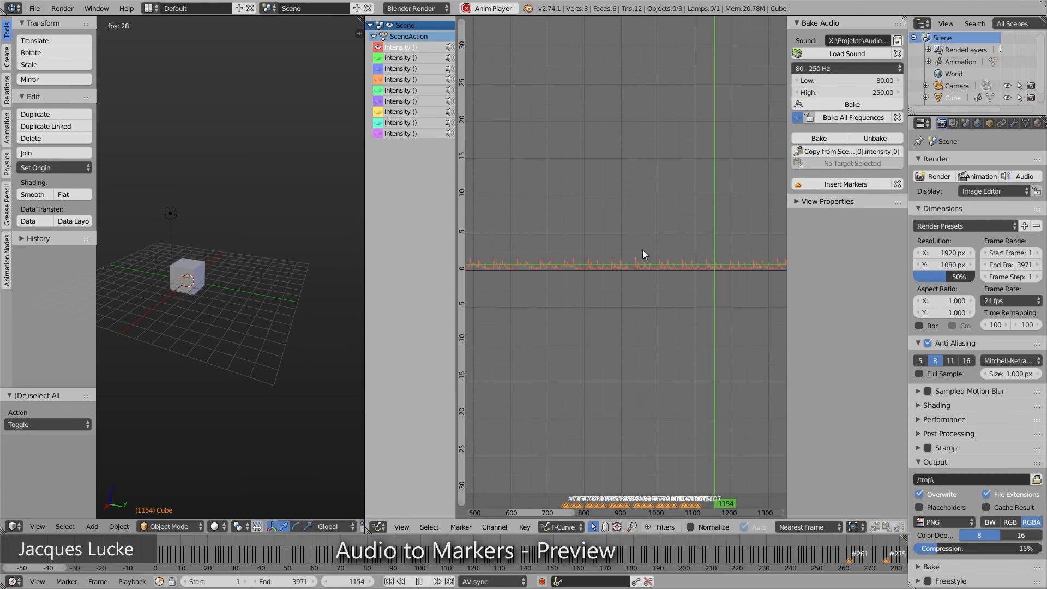